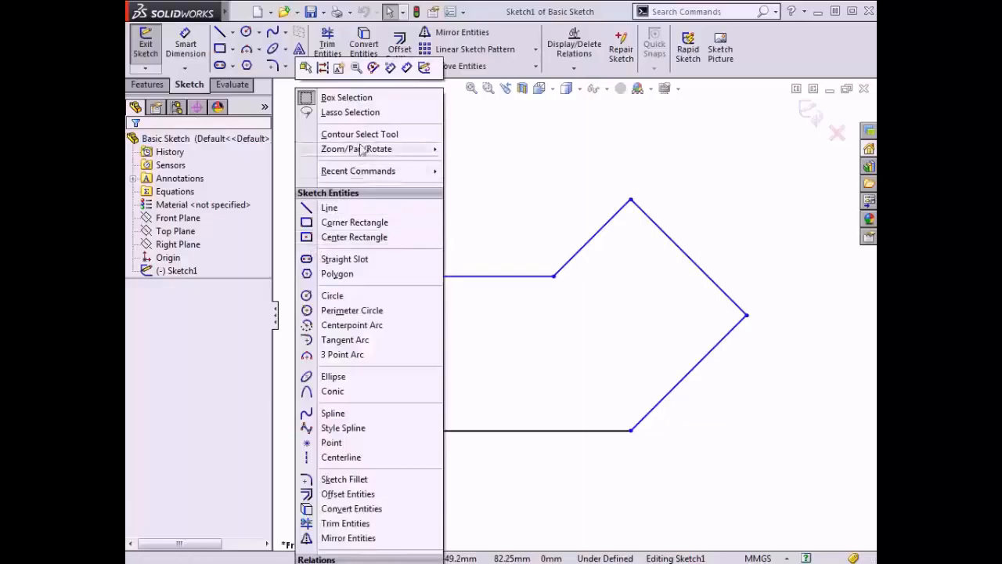
Place a Smart Dimension below the bottom horizontal line of the profile and enter a length of 120 mm
{"action": "left_click", "coordinate": [484, 164]}
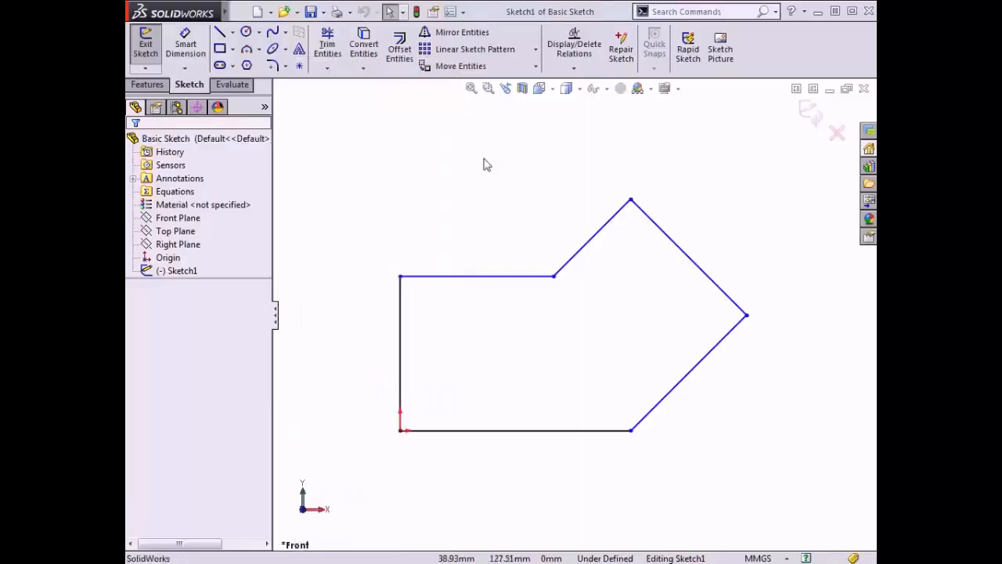
{"action": "key", "text": "s"}
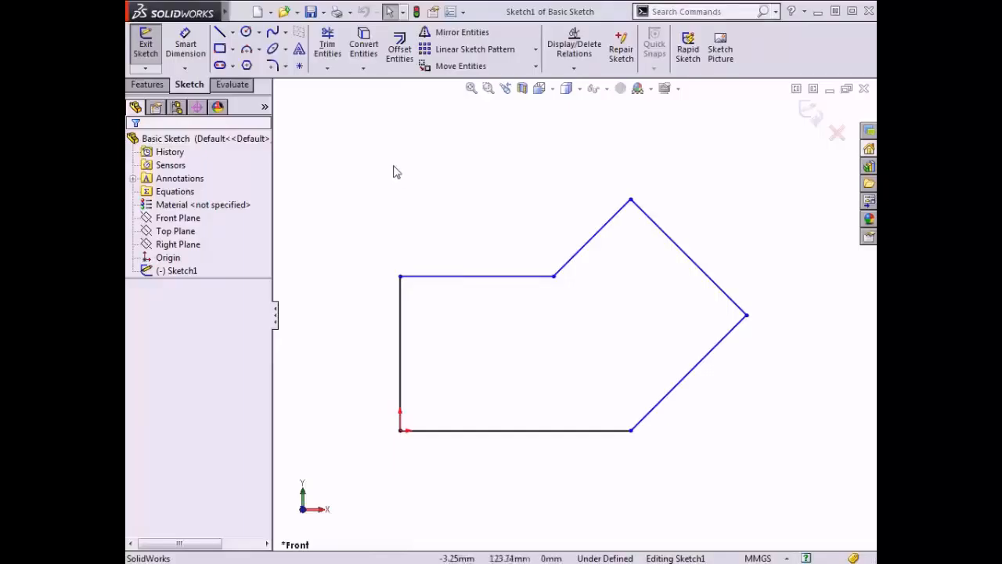
{"action": "right_click_drag", "start_coordinate": [394, 170], "coordinate": [393, 121]}
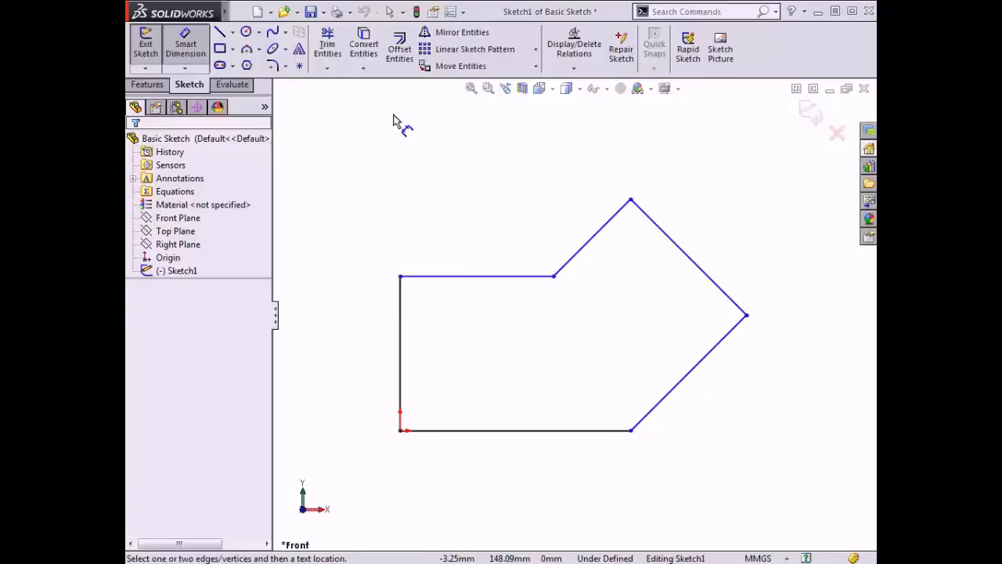
{"action": "left_click", "coordinate": [486, 431]}
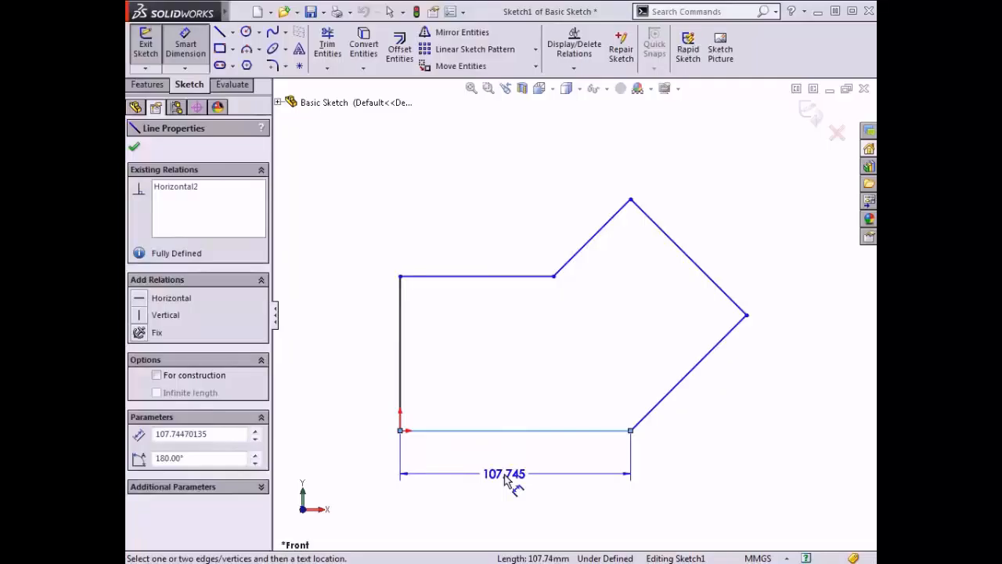
{"action": "left_click", "coordinate": [505, 478]}
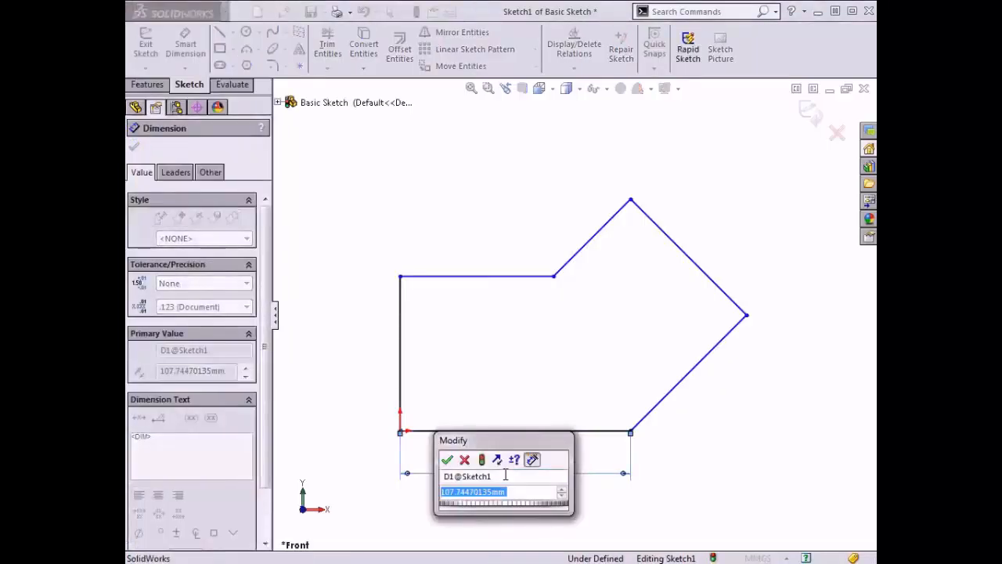
{"action": "type", "text": "120mm"}
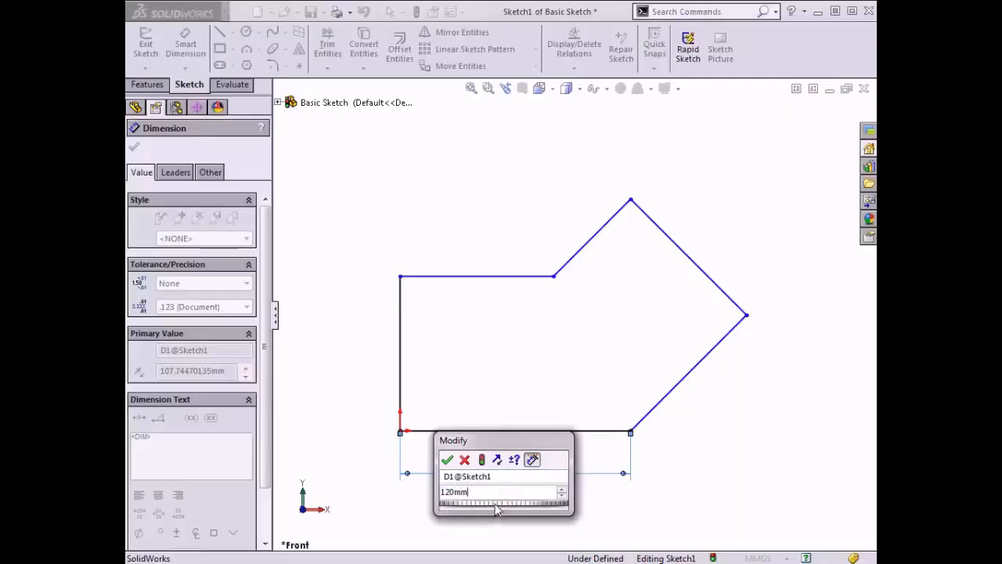
Step the bottom line's length up to 130 mm and down to 110 mm, and accept it at 120 mm
{"action": "mouse_move", "coordinate": [496, 506]}
{"action": "left_mouse_down"}
{"action": "mouse_move", "coordinate": [515, 508]}
{"action": "mouse_move", "coordinate": [484, 507]}
{"action": "mouse_move", "coordinate": [496, 505]}
{"action": "left_mouse_up"}
{"action": "left_click", "coordinate": [561, 488]}
{"action": "left_click", "coordinate": [562, 488]}
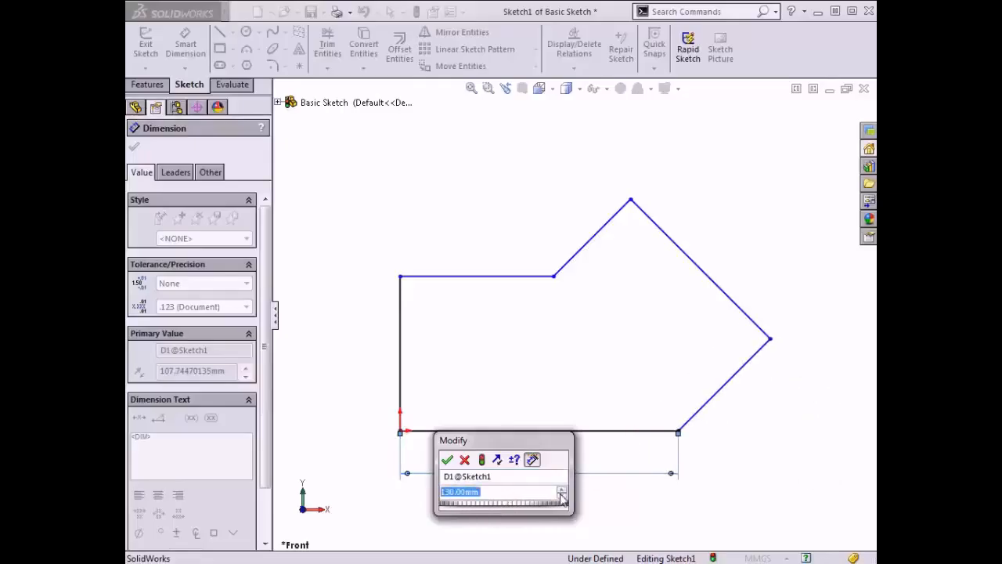
{"action": "left_click", "coordinate": [560, 494]}
{"action": "left_click", "coordinate": [561, 496]}
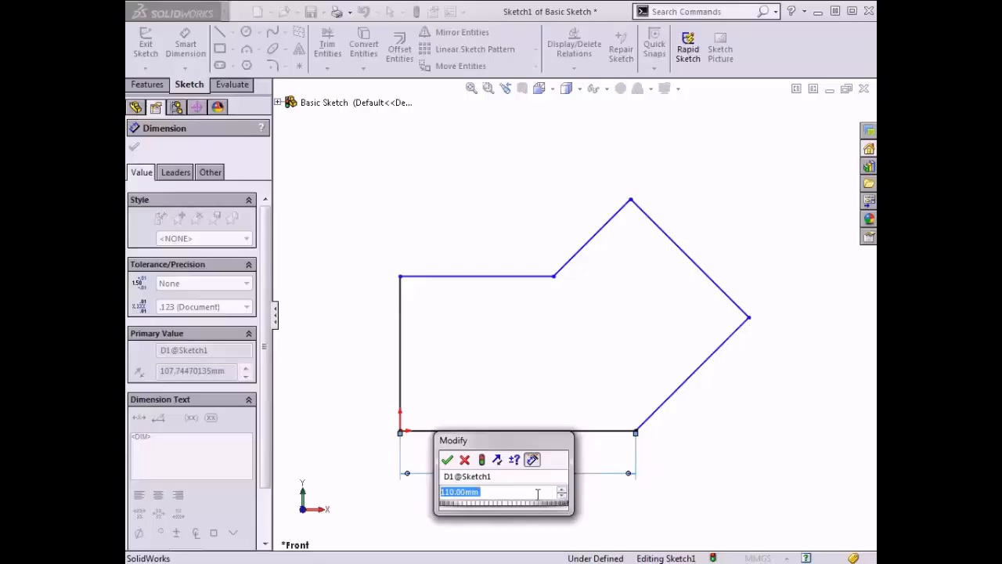
{"action": "type", "text": "120"}
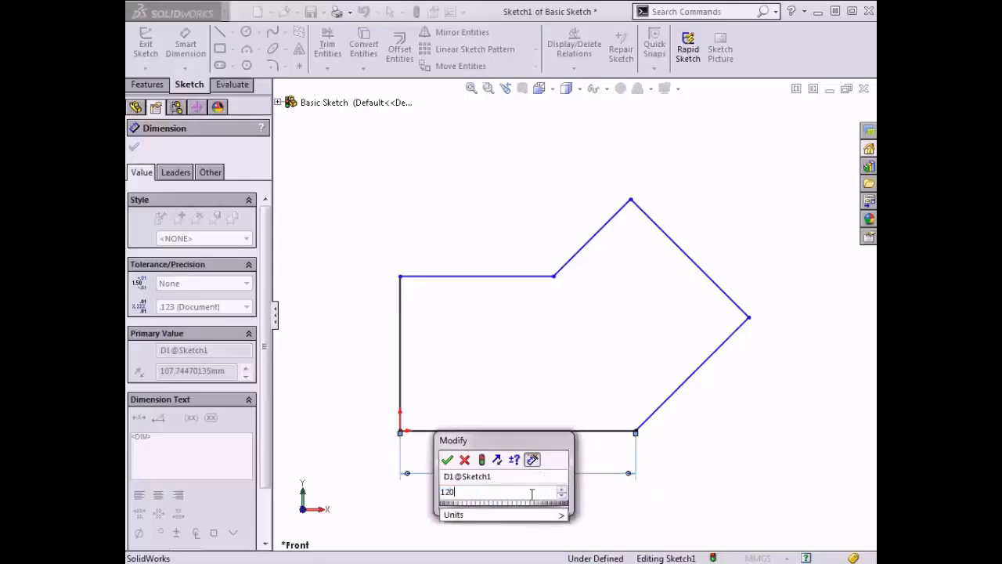
{"action": "left_click", "coordinate": [447, 461]}
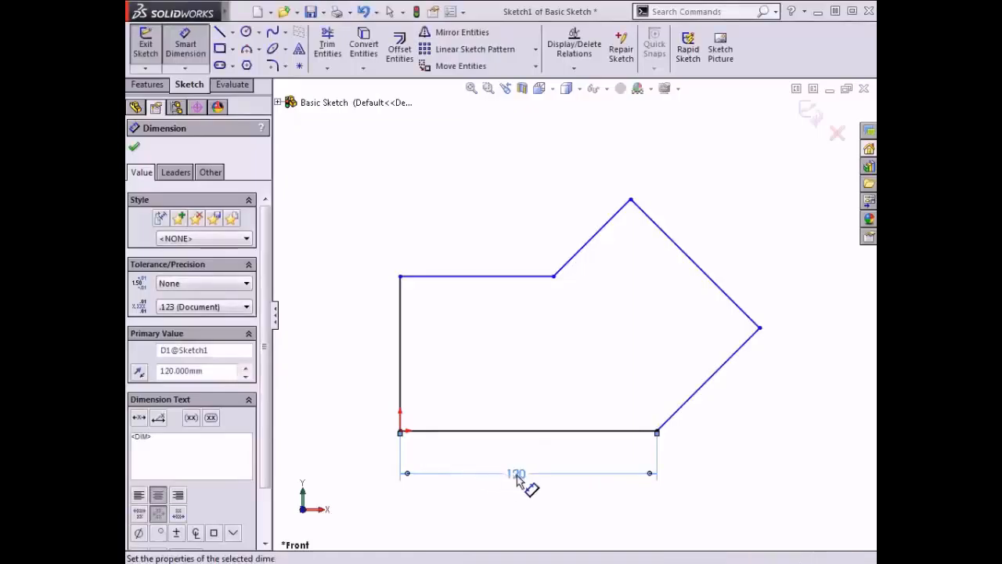
Shift the bottom line's dimension text slightly and set the length to 110 mm
{"action": "mouse_move", "coordinate": [514, 475]}
{"action": "left_mouse_down"}
{"action": "mouse_move", "coordinate": [427, 486]}
{"action": "mouse_move", "coordinate": [358, 473]}
{"action": "mouse_move", "coordinate": [460, 467]}
{"action": "mouse_move", "coordinate": [523, 481]}
{"action": "left_mouse_up"}
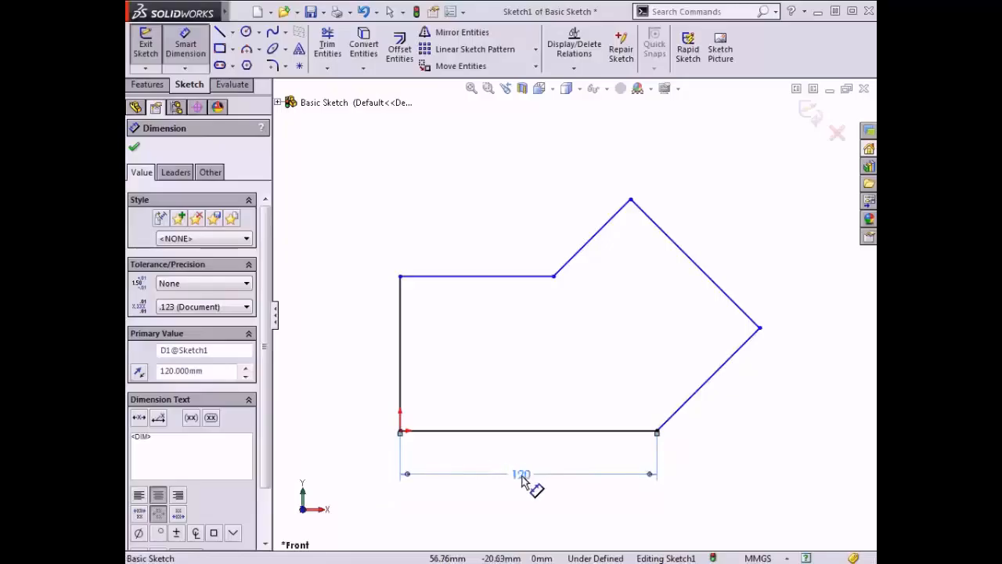
{"action": "double_click", "coordinate": [521, 475]}
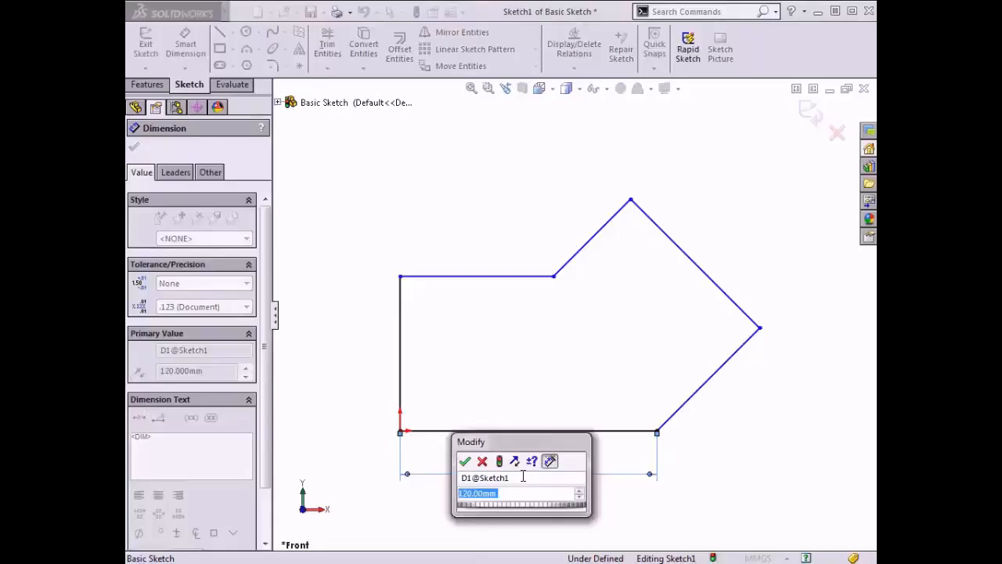
{"action": "type", "text": "110"}
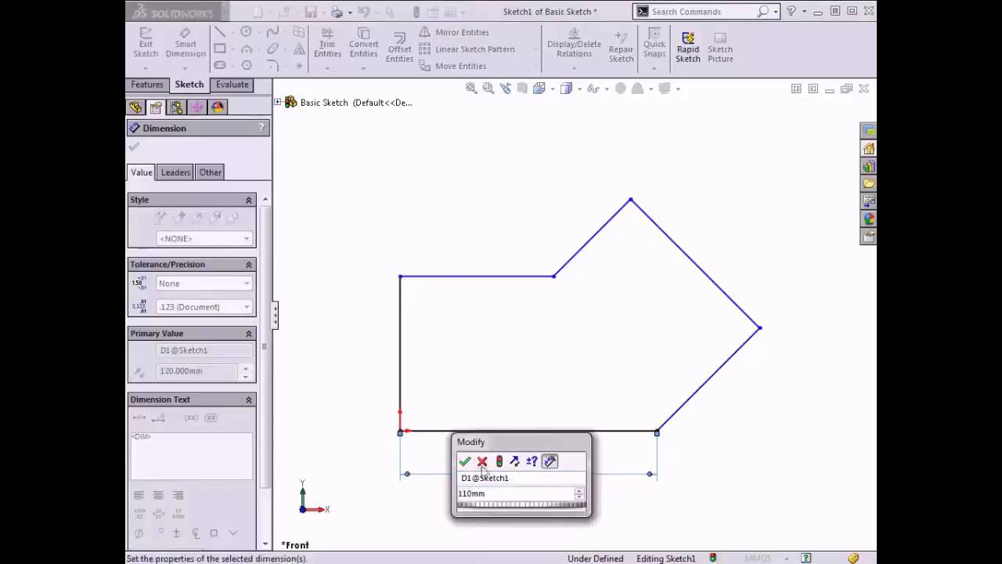
{"action": "left_click", "coordinate": [465, 462]}
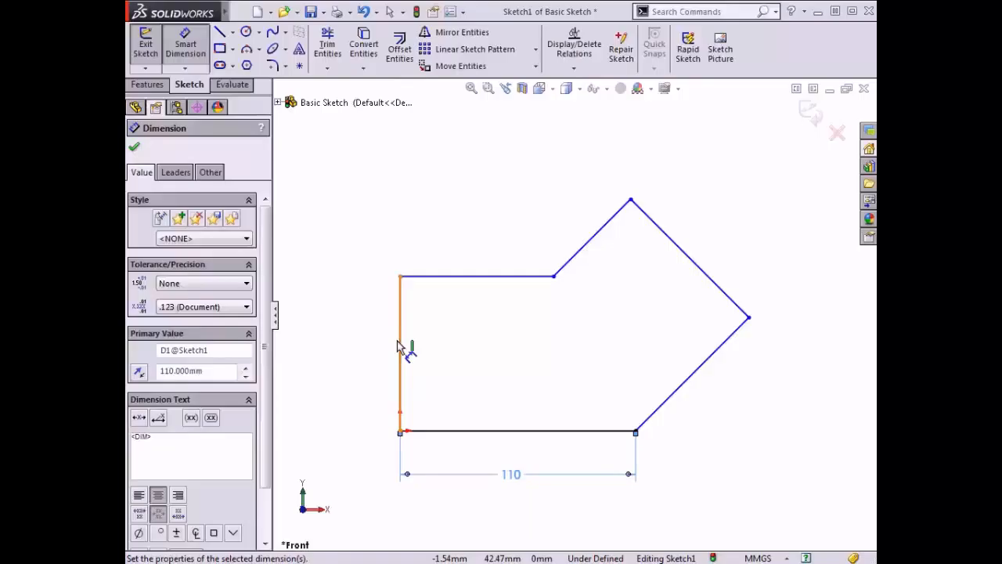
Dimension the distance between the bottom and upper horizontal lines as 75 mm, placing it left of the profile
{"action": "left_click", "coordinate": [452, 432]}
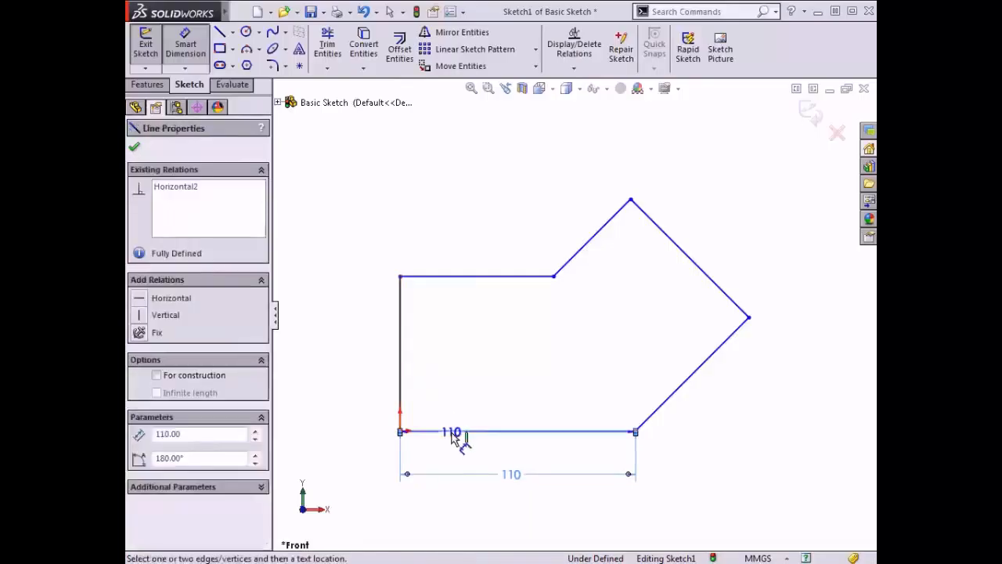
{"action": "left_click", "coordinate": [447, 275]}
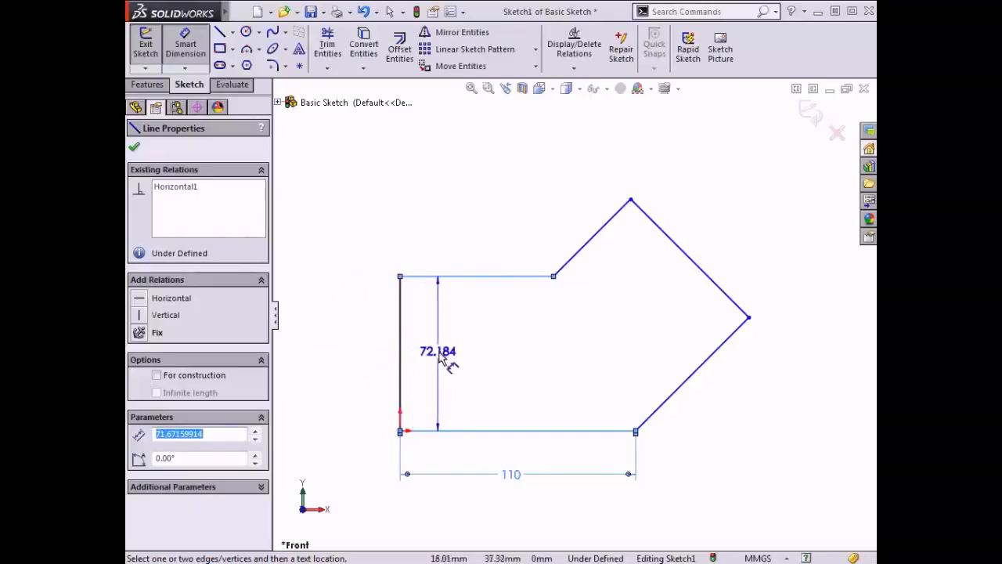
{"action": "left_click", "coordinate": [351, 351]}
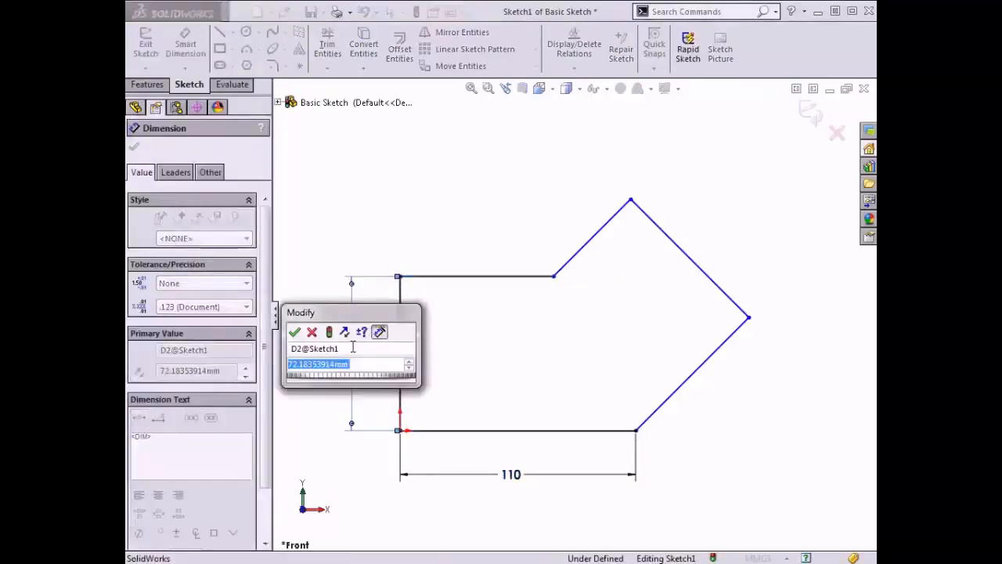
{"action": "type", "text": "75mm"}
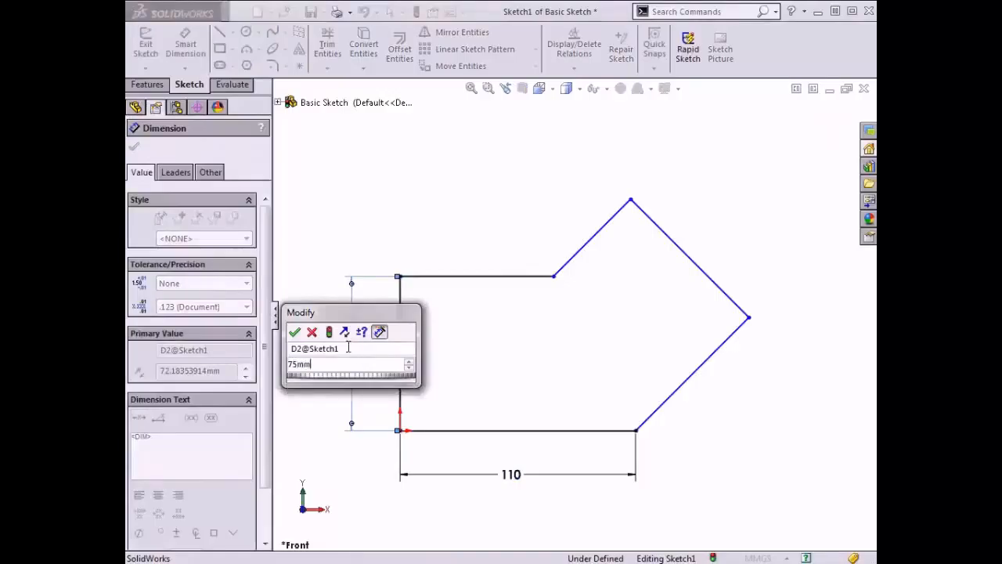
{"action": "left_click", "coordinate": [296, 333]}
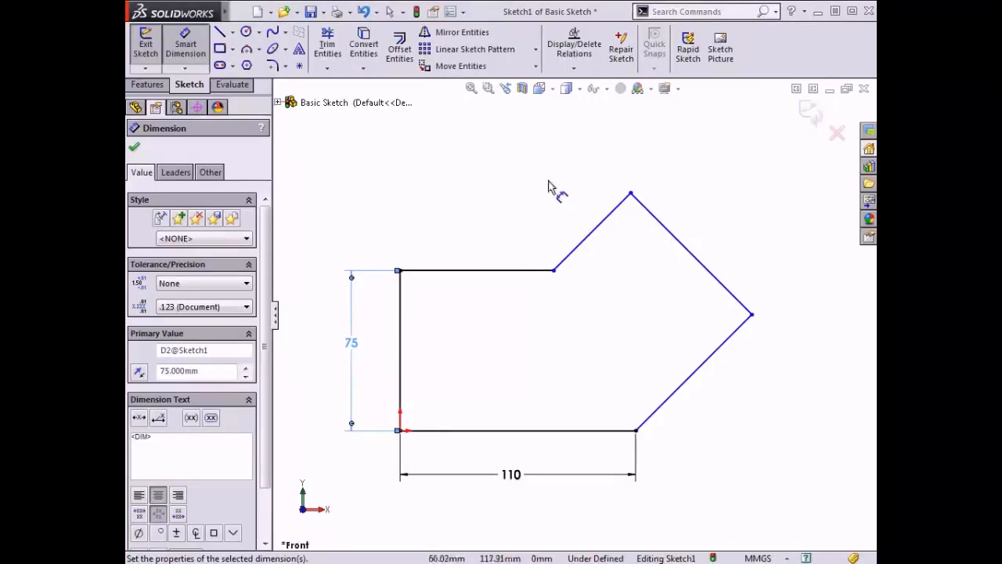
Dimension the aligned distance between the topmost vertex and the rightmost vertex as 80 mm, with the text outside the profile
{"action": "left_click", "coordinate": [630, 193]}
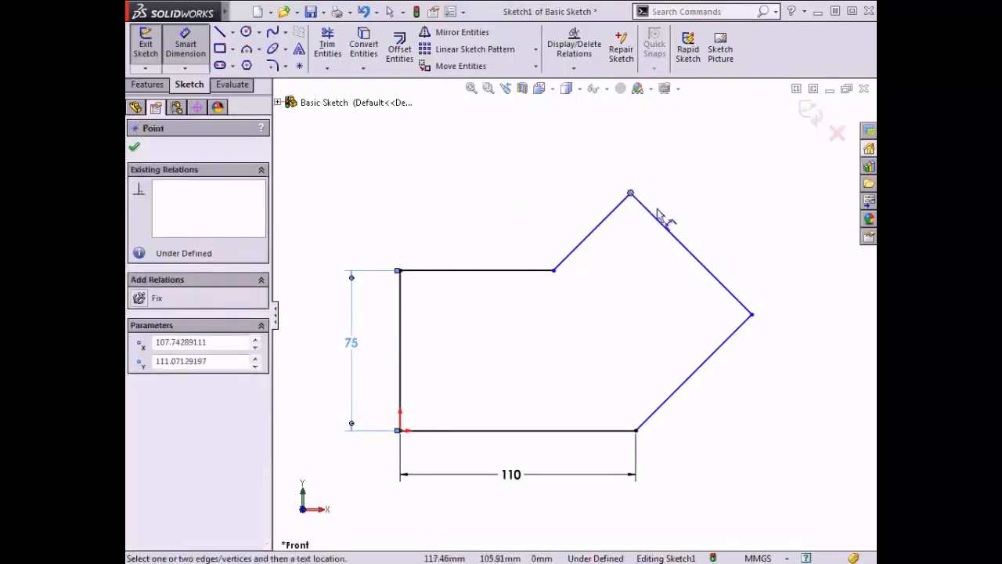
{"action": "left_click", "coordinate": [750, 313]}
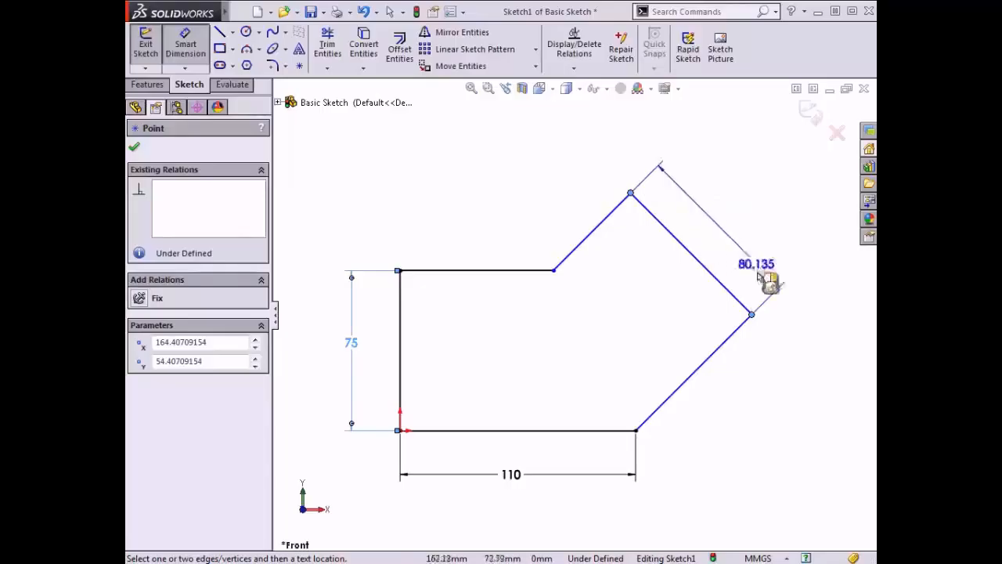
{"action": "left_click", "coordinate": [792, 335]}
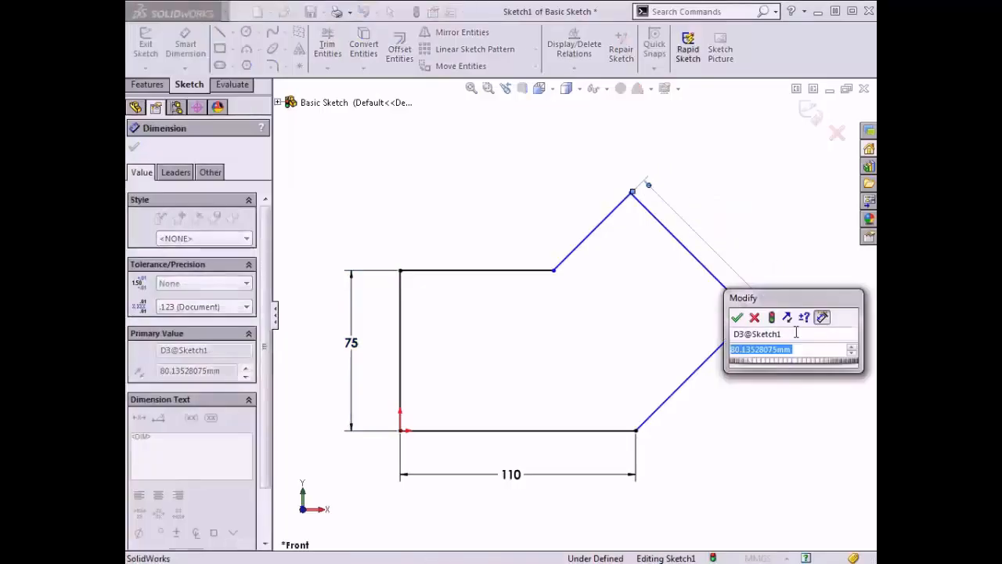
{"action": "type", "text": "80mm"}
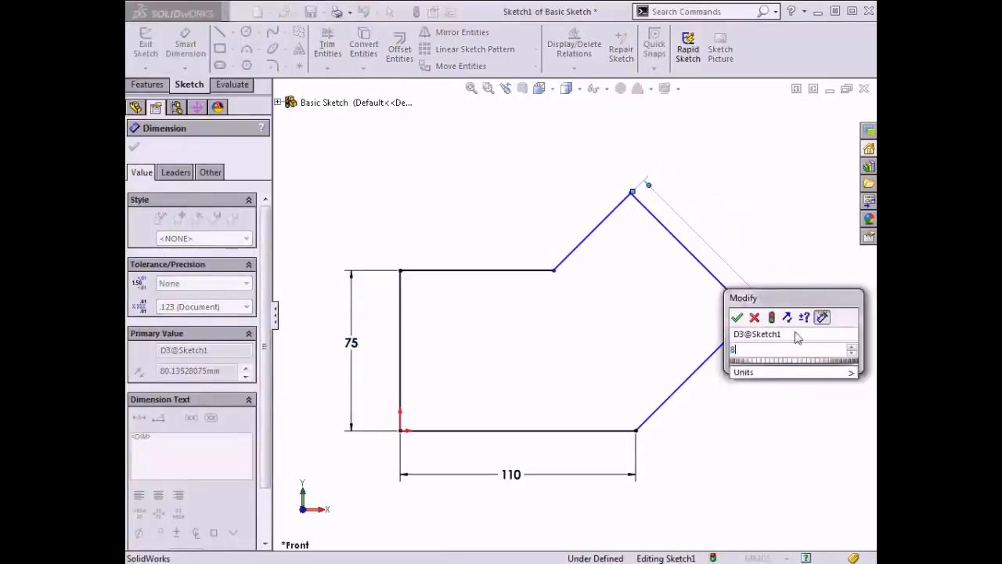
{"action": "left_click", "coordinate": [738, 319]}
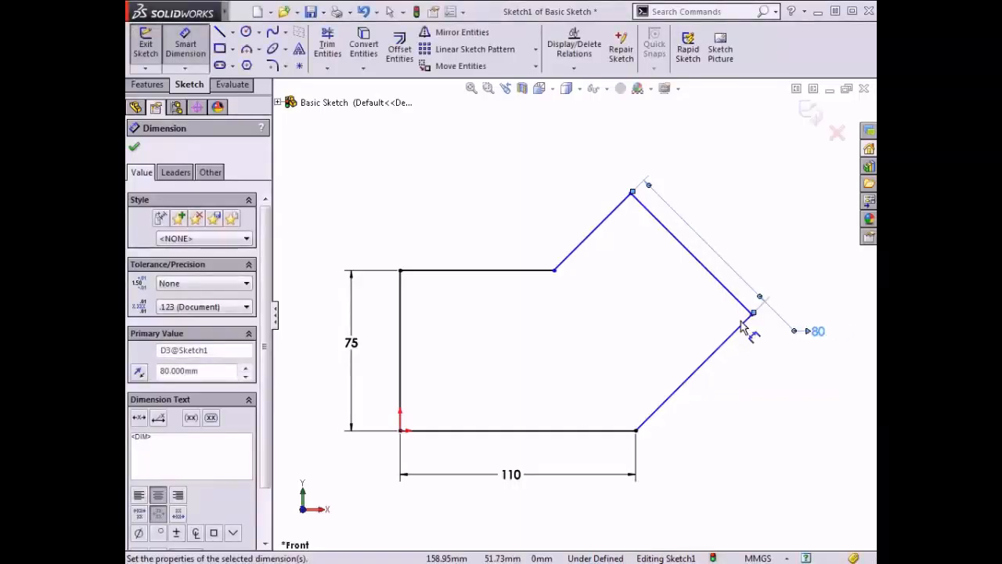
Add a 135° angle dimension above the profile between the upper horizontal line and the adjoining sloped line, and exit the sketch
{"action": "left_click", "coordinate": [498, 272]}
{"action": "left_click", "coordinate": [572, 249]}
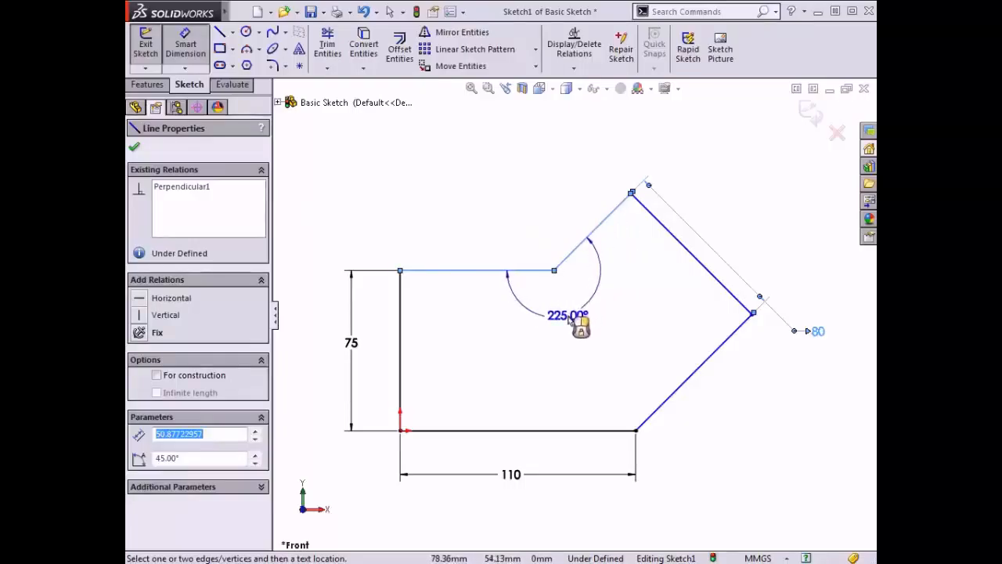
{"action": "left_click", "coordinate": [531, 231]}
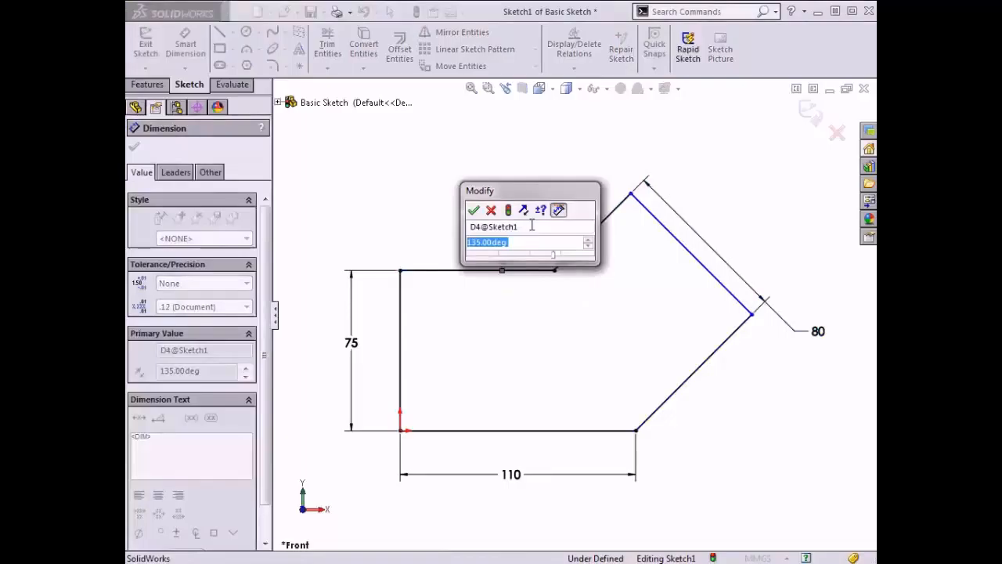
{"action": "left_click", "coordinate": [474, 209]}
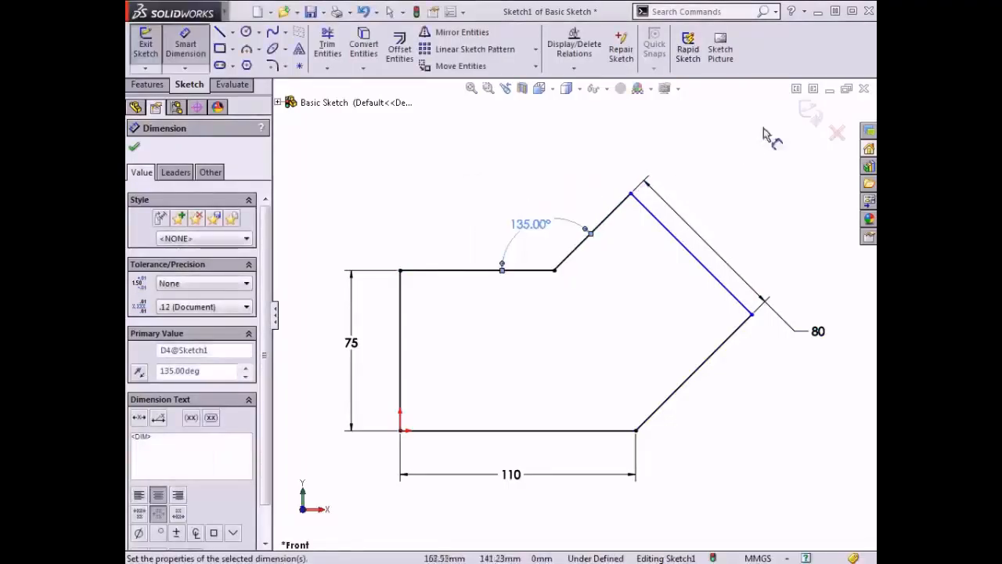
{"action": "left_click", "coordinate": [811, 114]}
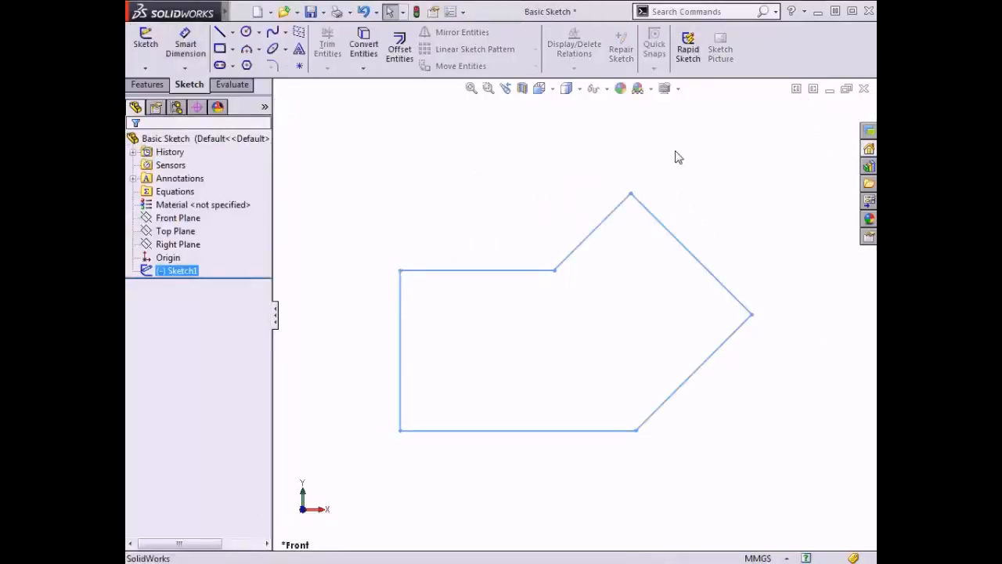
Switch to the Circles and Arcs part and dimension the large end arc's radius as 40 mm
{"action": "key", "text": "ctrl+Tab"}
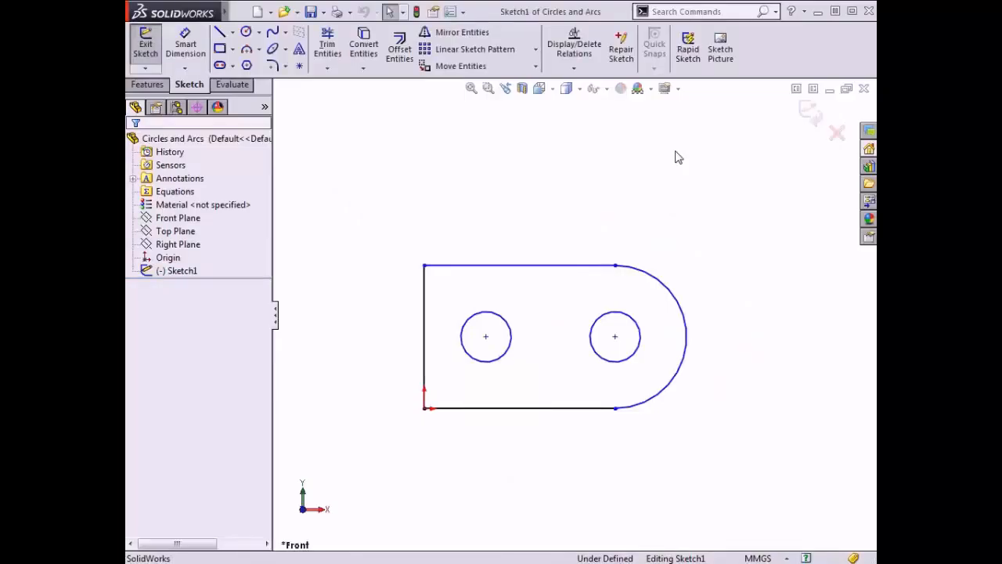
{"action": "key", "text": "s"}
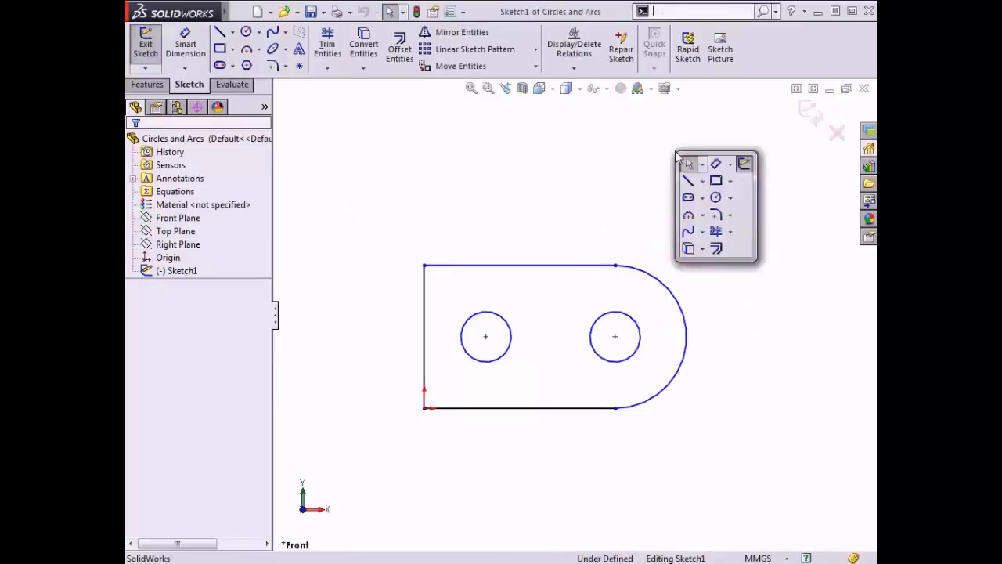
{"action": "left_click", "coordinate": [717, 166]}
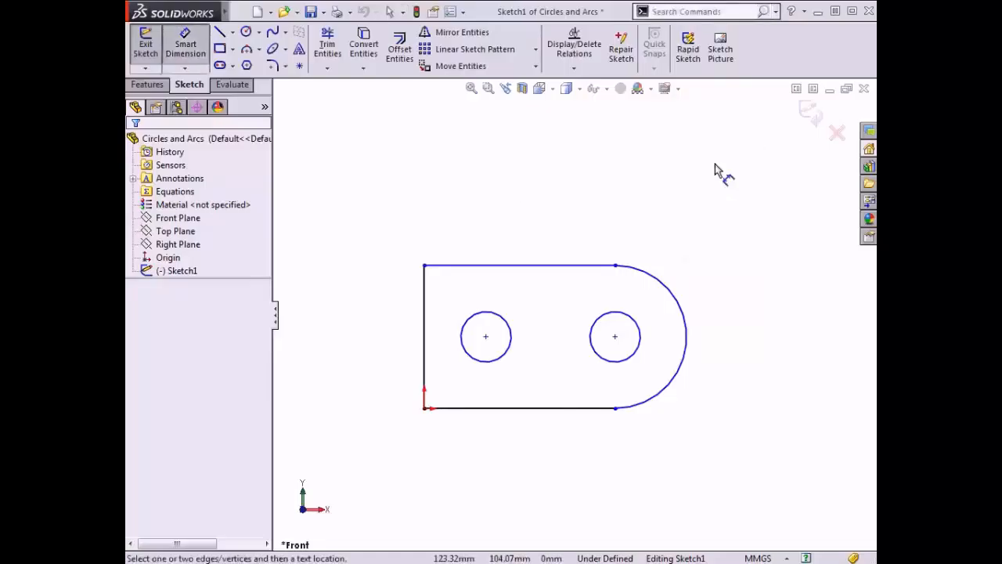
{"action": "left_click", "coordinate": [666, 285]}
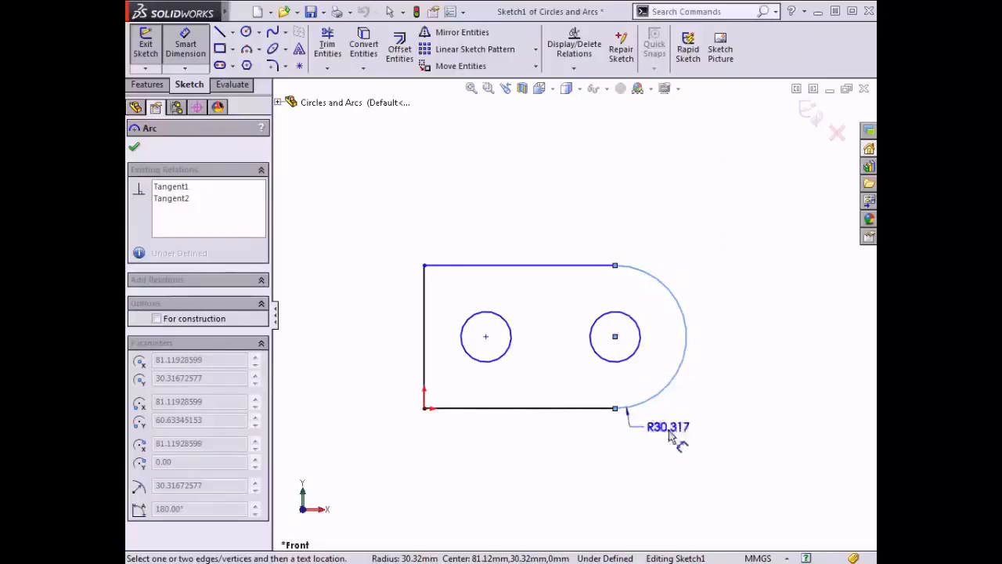
{"action": "left_click", "coordinate": [716, 451]}
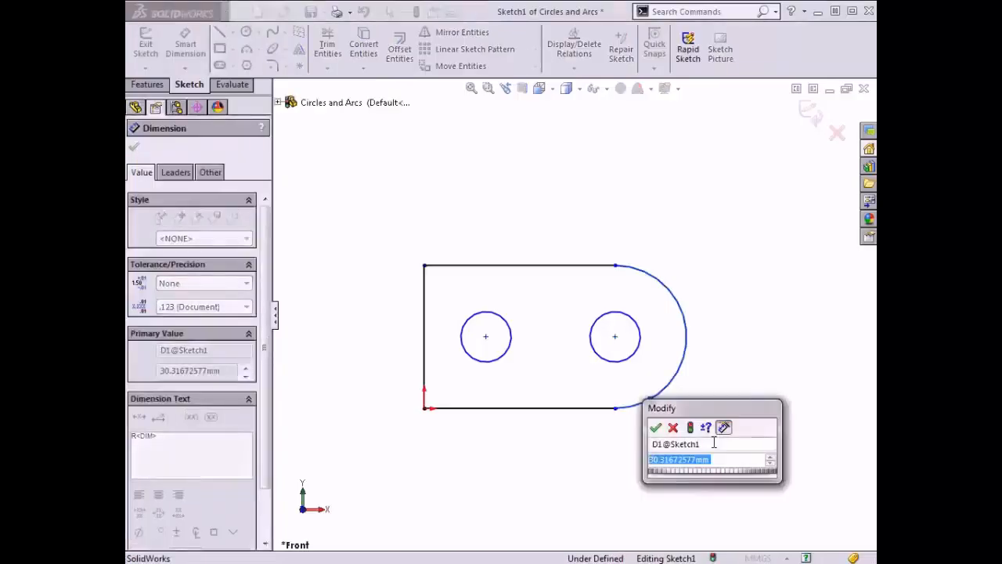
{"action": "type", "text": "40mm"}
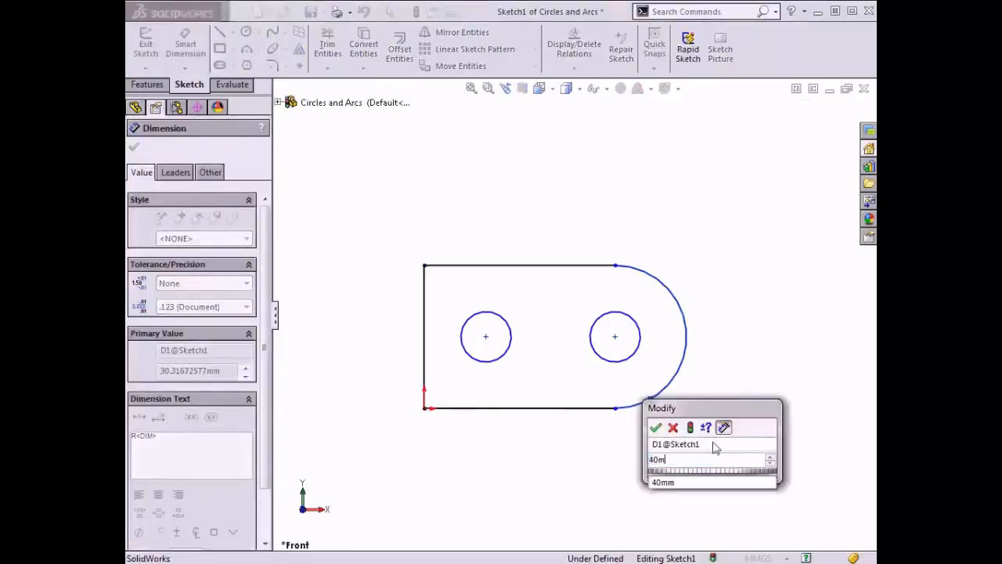
{"action": "left_click", "coordinate": [656, 428]}
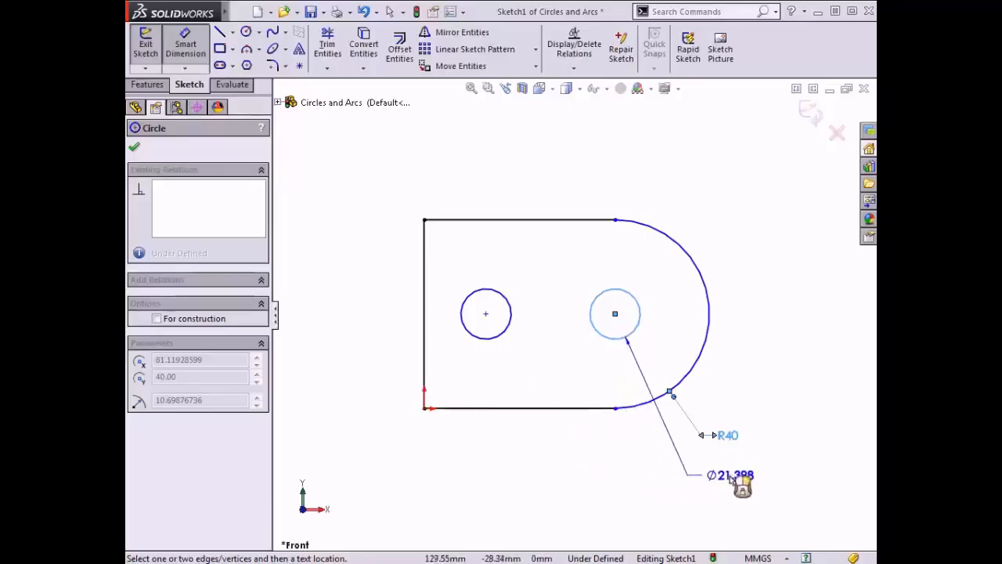
Place a diameter dimension for the circle concentric with the end arc below the profile and set it to 20 mm
{"action": "left_click", "coordinate": [731, 479]}
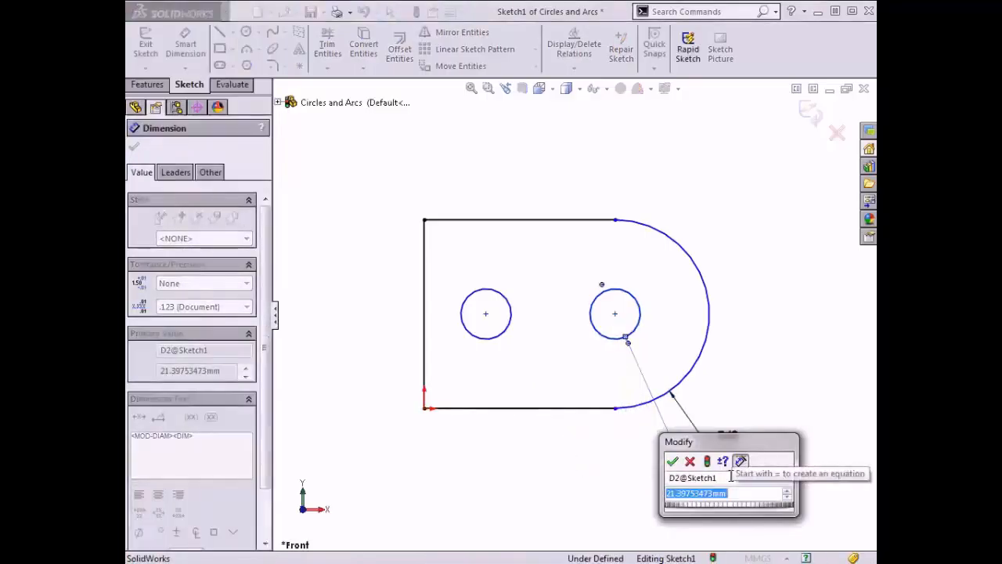
{"action": "type", "text": "20"}
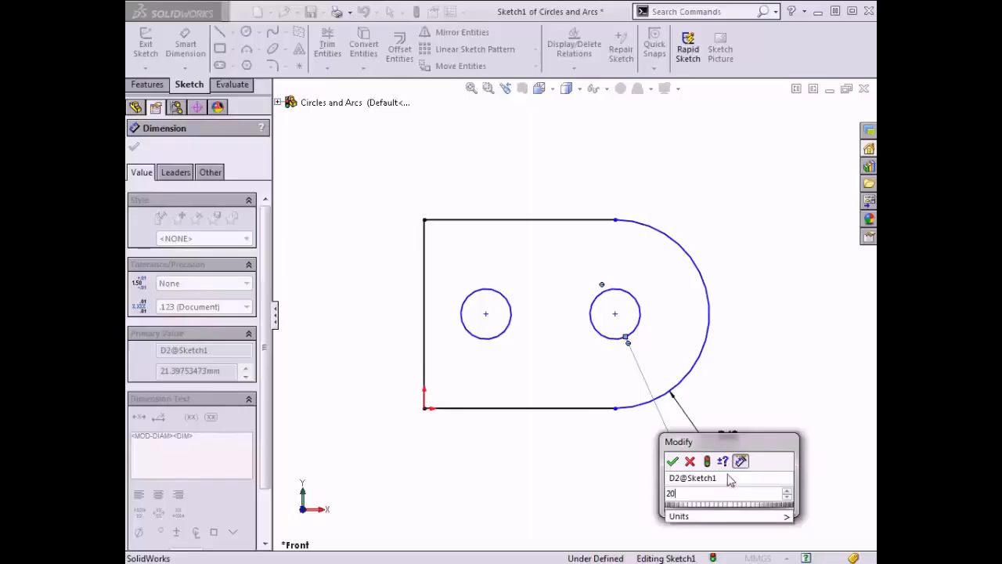
{"action": "left_click", "coordinate": [671, 461]}
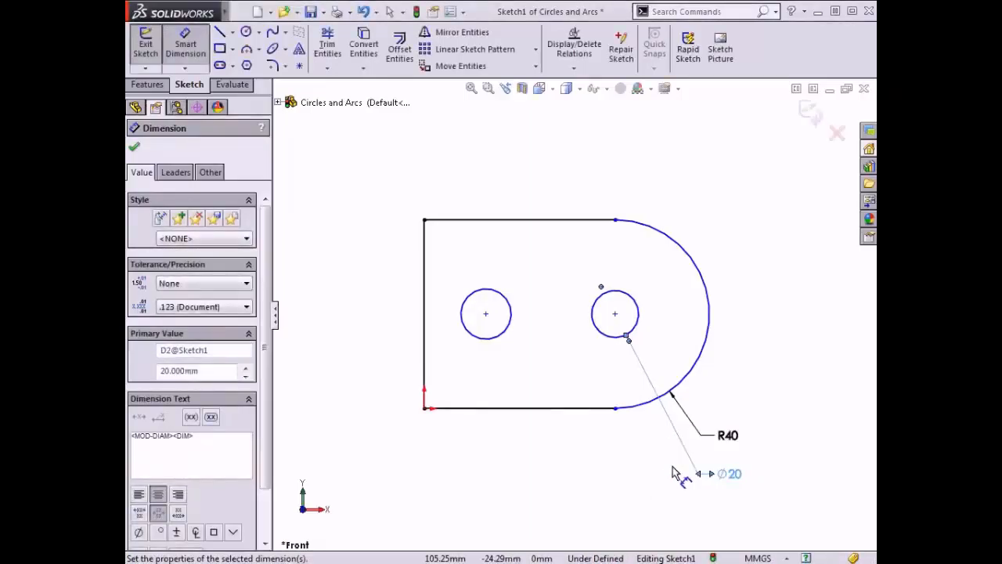
Dimension the horizontal centre distance between the two circles as 40 mm, with the text above the profile
{"action": "left_click", "coordinate": [509, 323]}
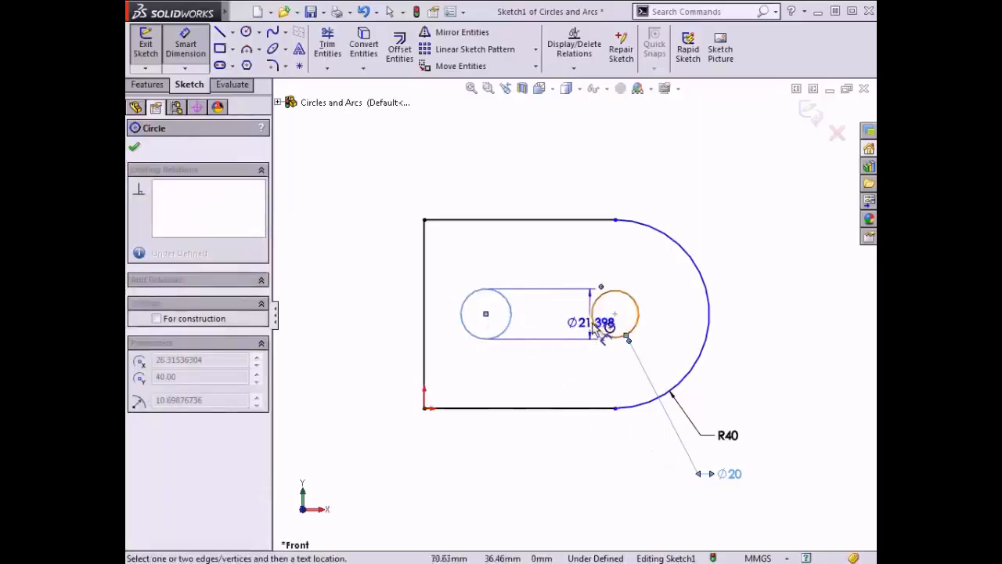
{"action": "left_click", "coordinate": [636, 320]}
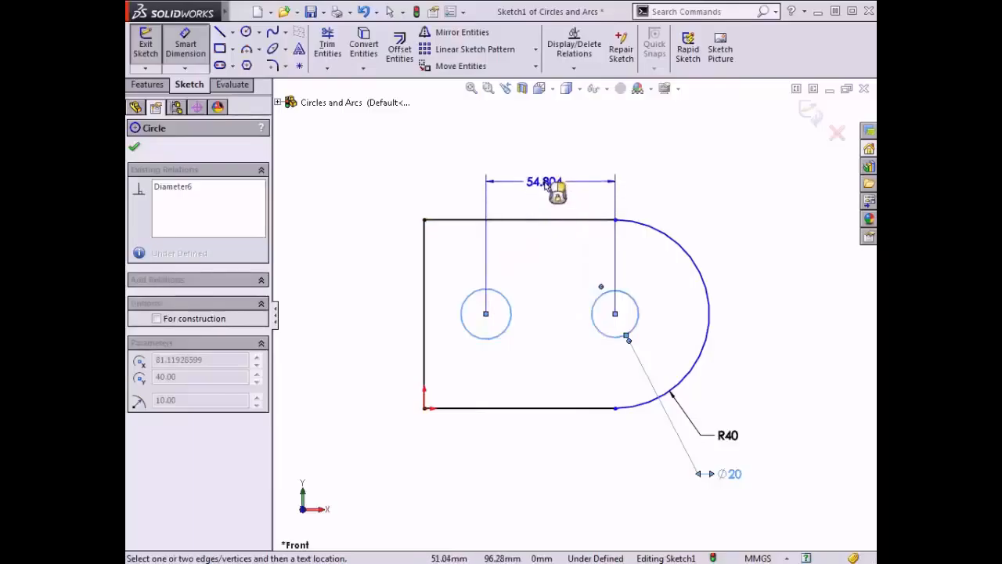
{"action": "left_click", "coordinate": [546, 183]}
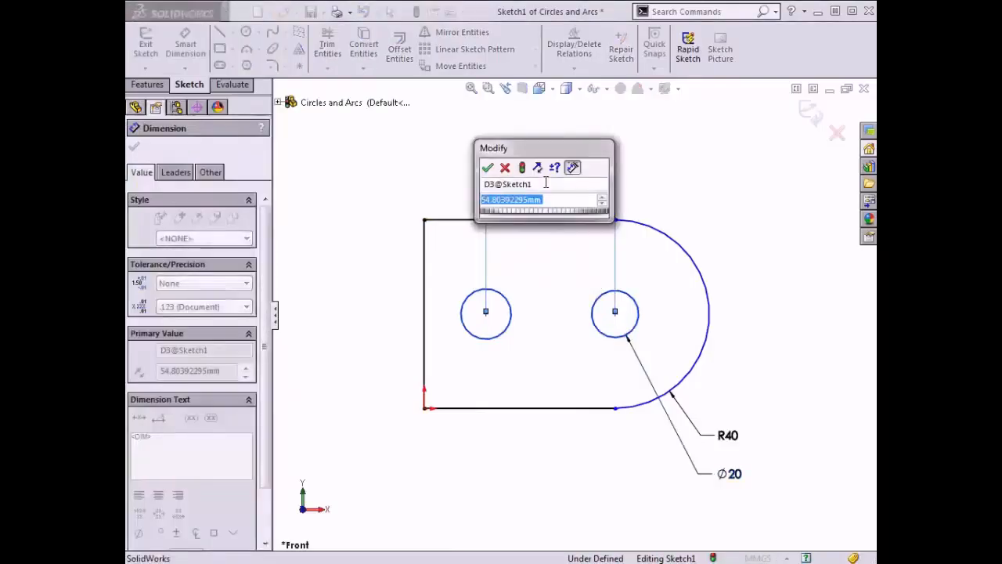
{"action": "type", "text": "40"}
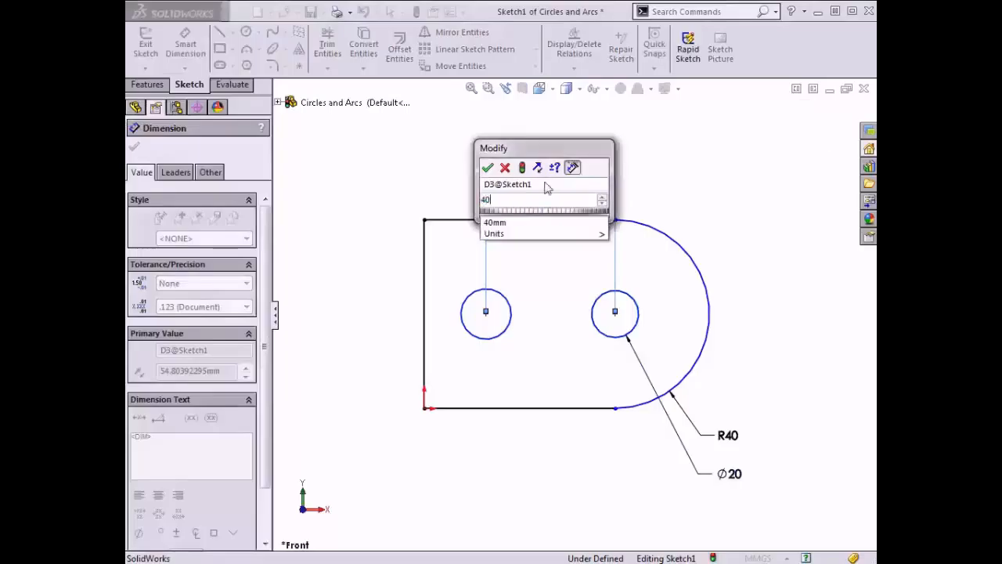
{"action": "left_click", "coordinate": [487, 167]}
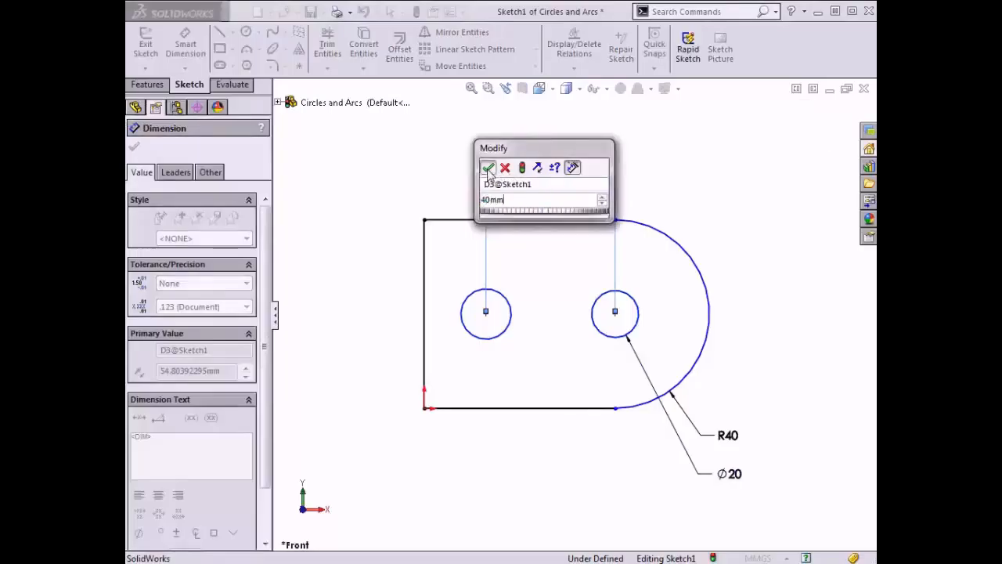
{"action": "left_click", "coordinate": [488, 170]}
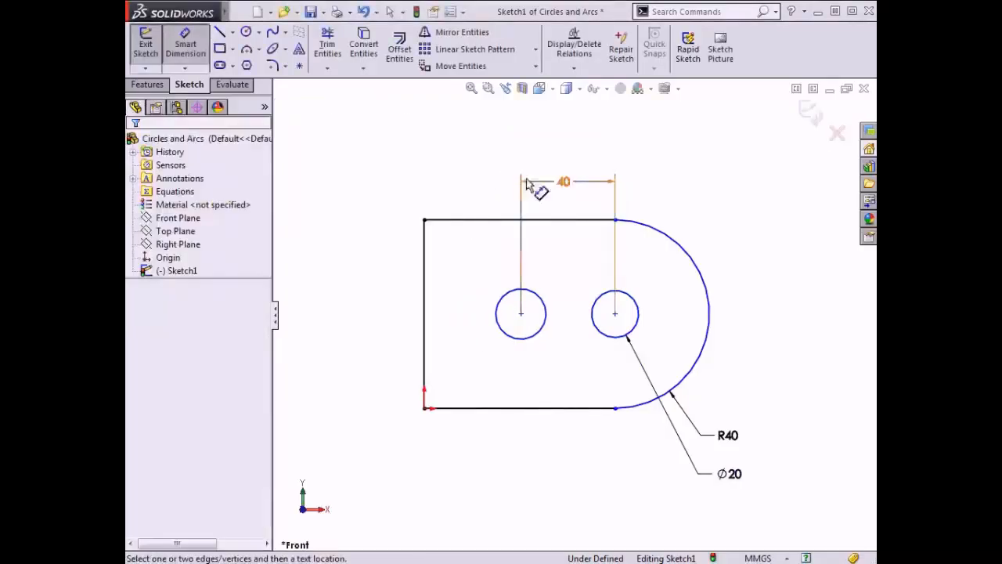
Examine the leader and arc condition options of the centre-distance dimension between the two circles
{"action": "left_click", "coordinate": [563, 183]}
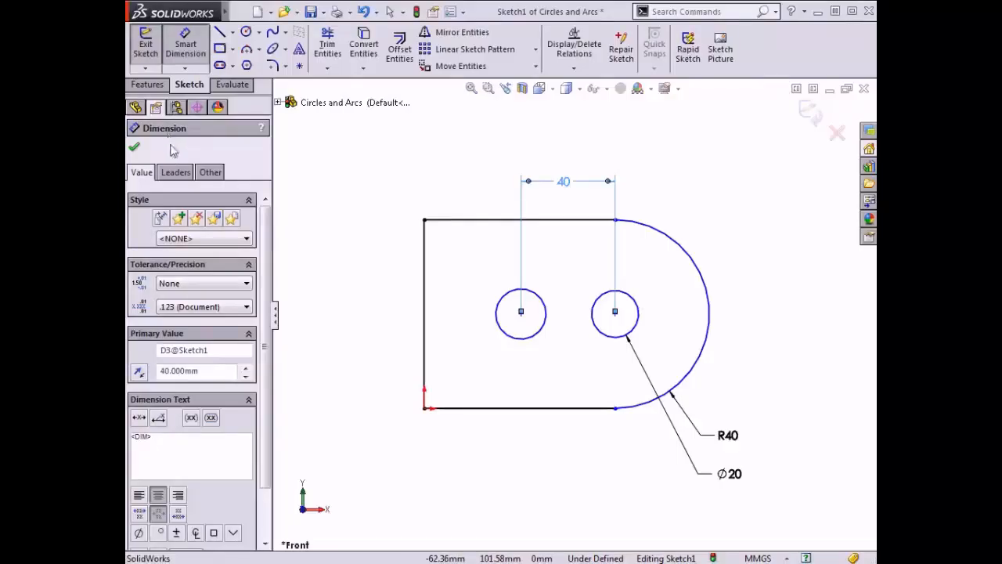
{"action": "left_click", "coordinate": [176, 173]}
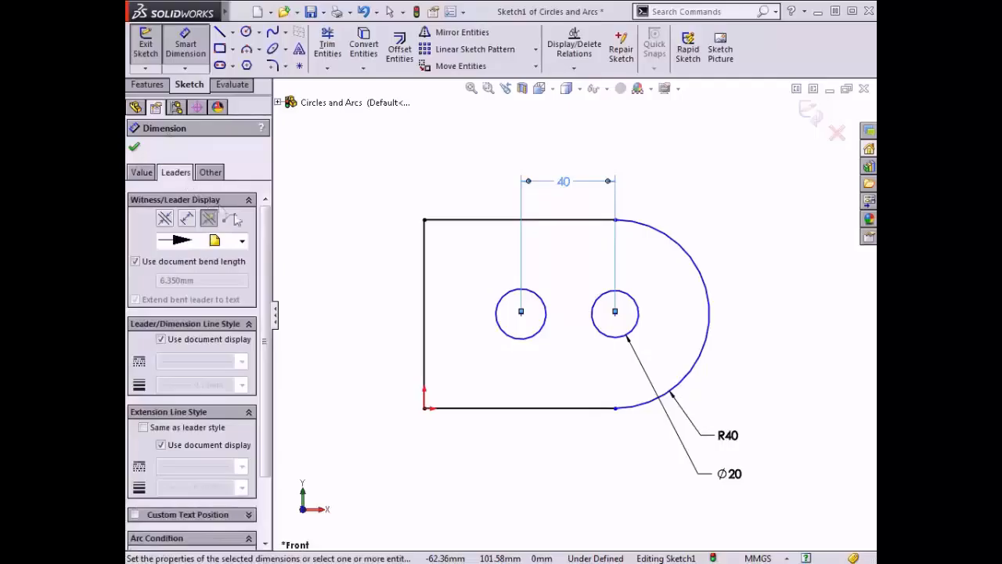
{"action": "left_click_drag", "start_coordinate": [265, 238], "coordinate": [276, 313]}
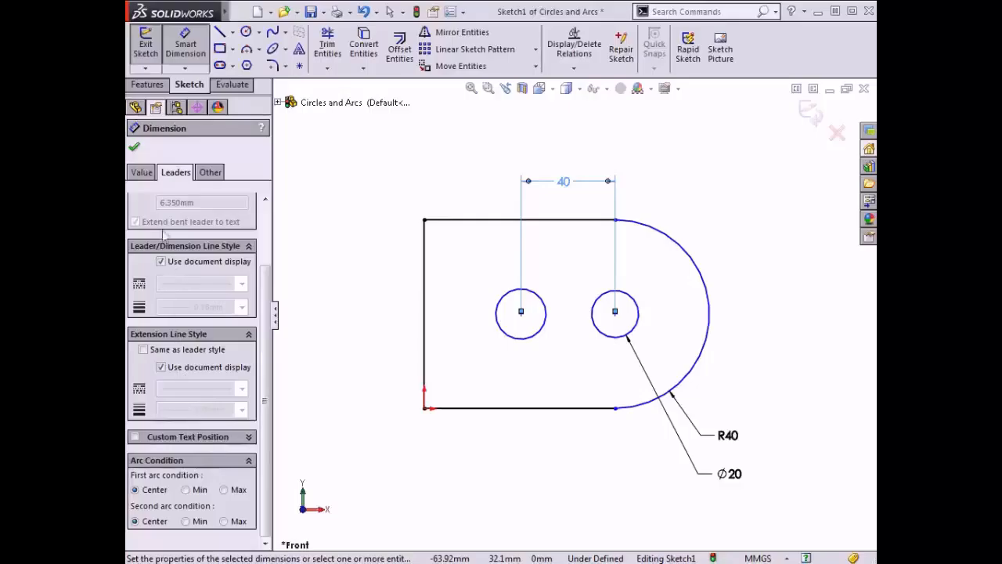
{"action": "left_click", "coordinate": [135, 150]}
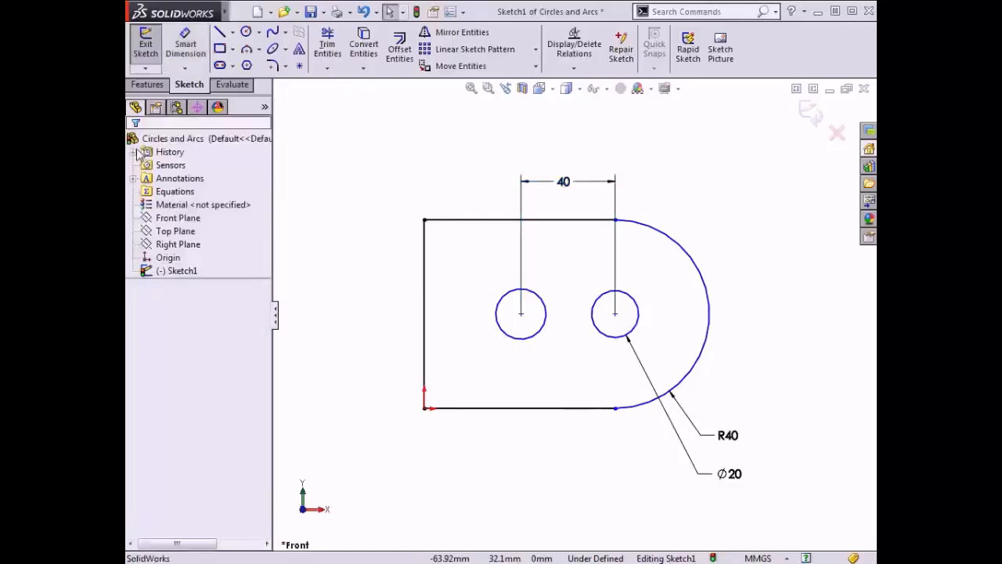
Reattach the centre-distance dimension from the right circle's centre to the outermost edge of the large end arc, and exit the sketch
{"action": "left_click", "coordinate": [559, 182]}
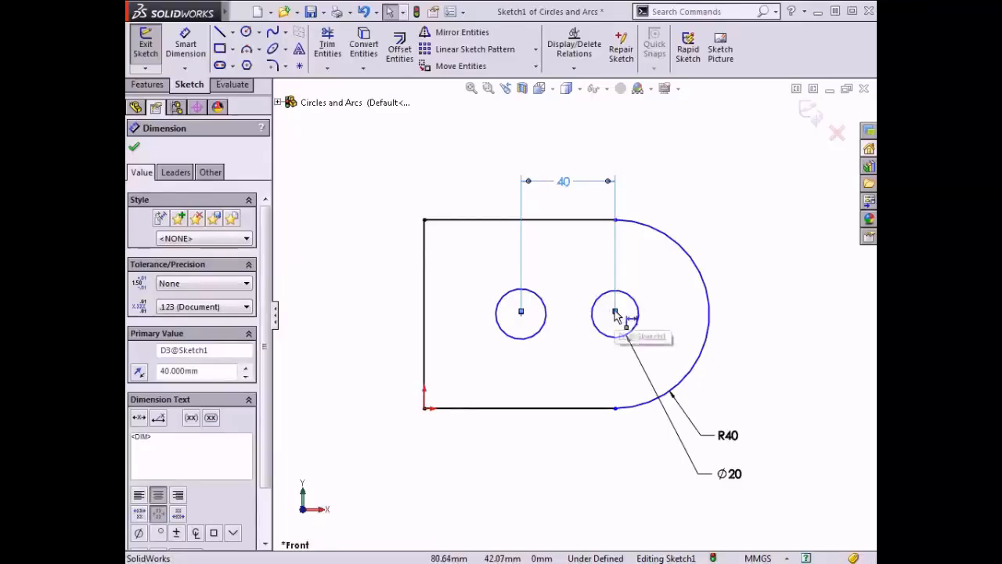
{"action": "left_click_drag", "start_coordinate": [615, 313], "coordinate": [712, 319]}
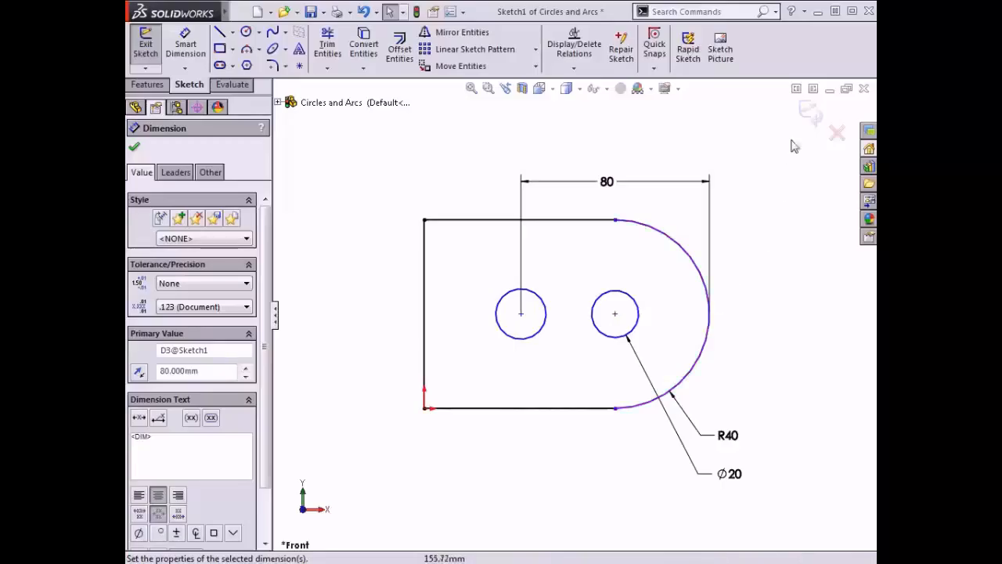
{"action": "left_click", "coordinate": [807, 114]}
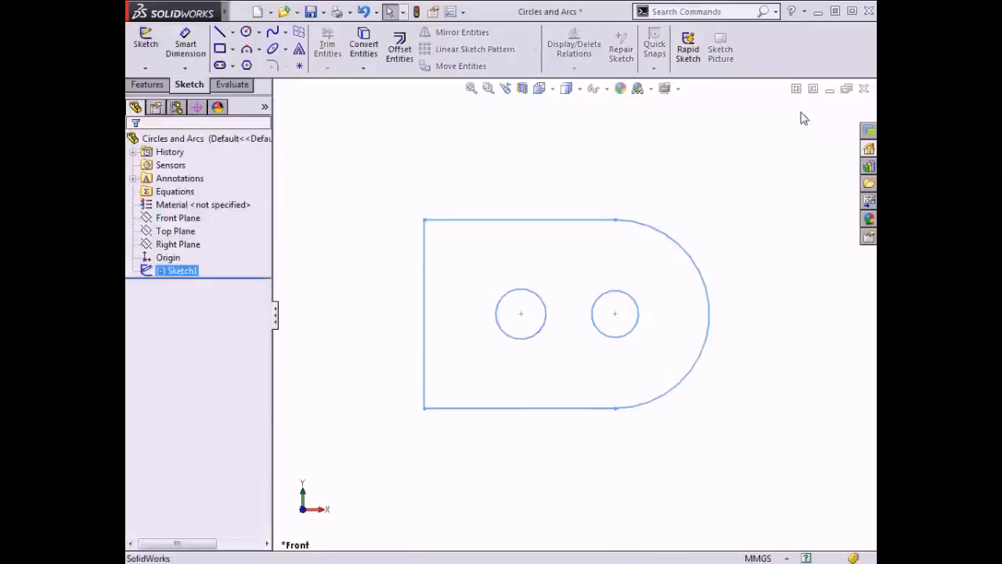
Switch to the Centerline Dimensions part and open Sketch1 of Revolve2 for editing, viewed normal to the sketch plane
{"action": "key", "text": "ctrl+Tab"}
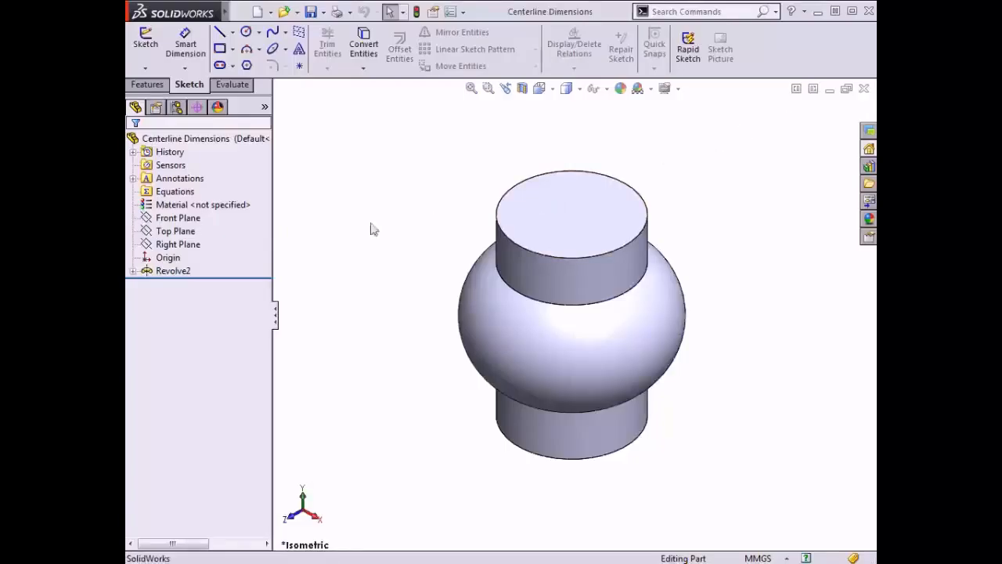
{"action": "left_click", "coordinate": [133, 273]}
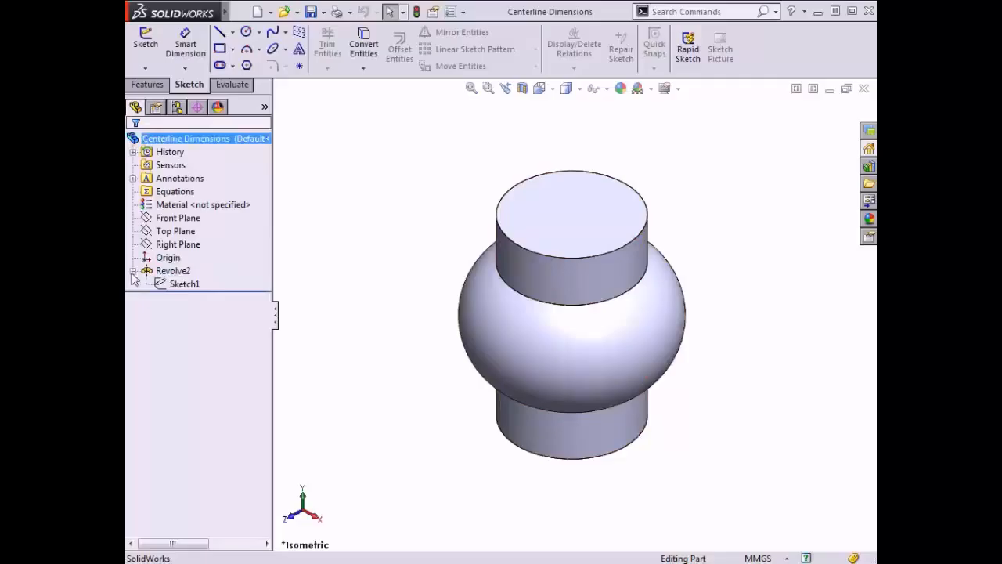
{"action": "left_click", "coordinate": [174, 285]}
{"action": "left_click", "coordinate": [177, 249]}
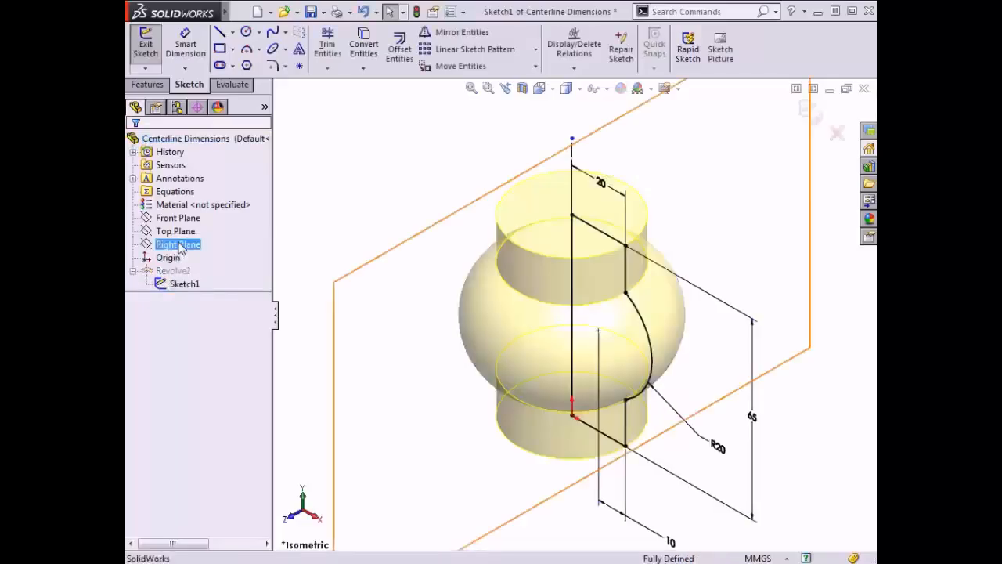
{"action": "key", "text": "ctrl+8"}
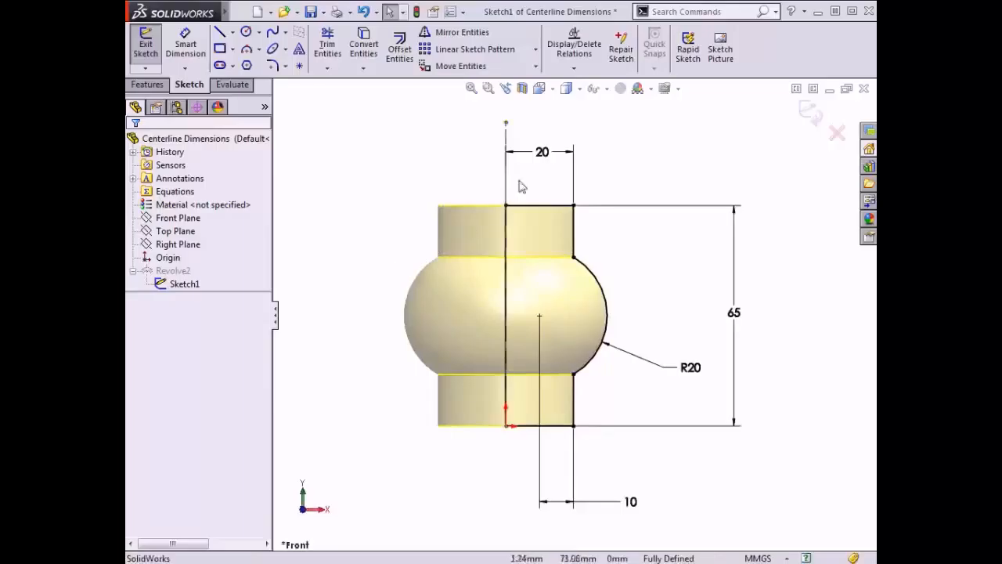
Delete the 20 mm dimension between the centerline and the profile's upper vertical line
{"action": "double_click", "coordinate": [543, 154]}
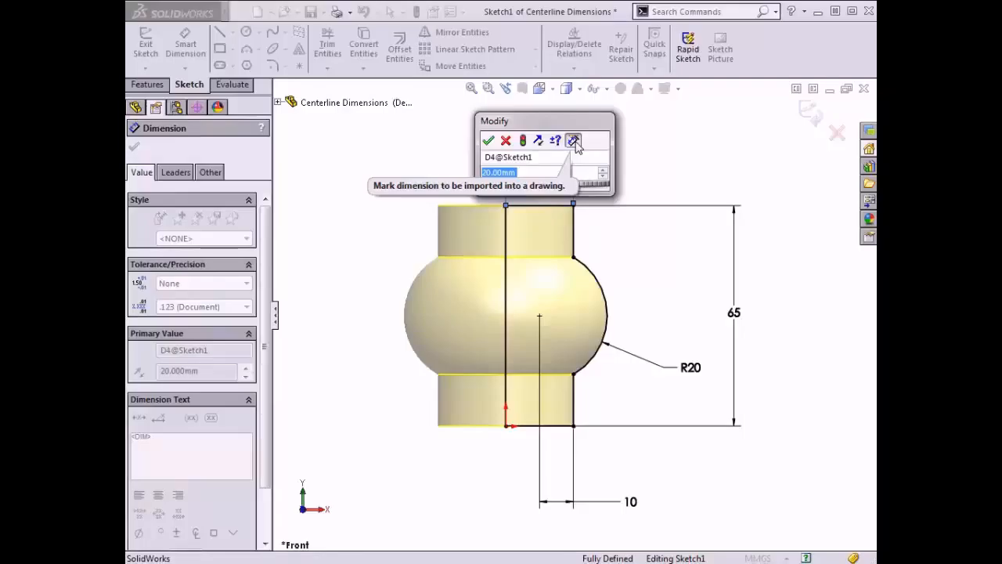
{"action": "key", "text": "Return"}
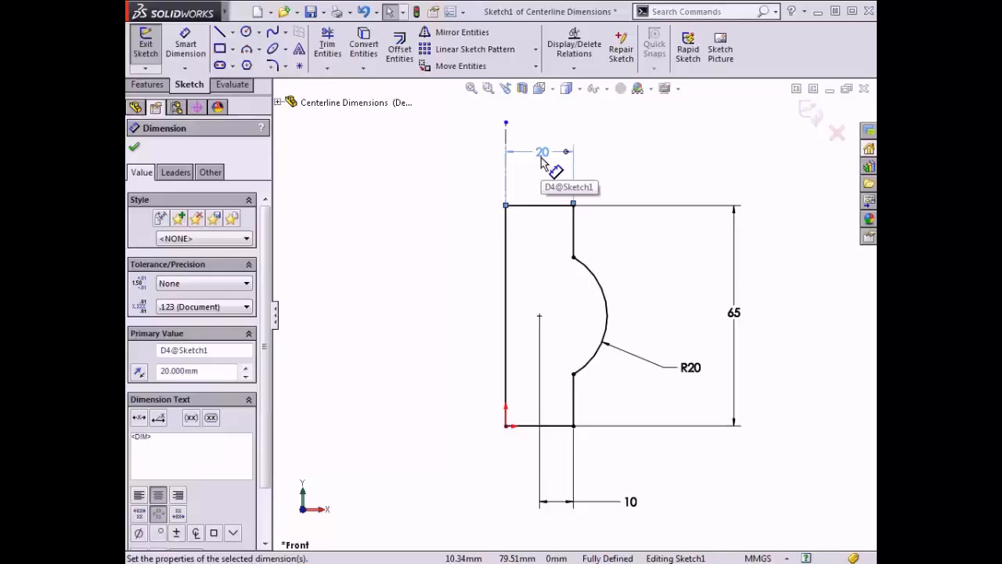
{"action": "key", "text": "Delete"}
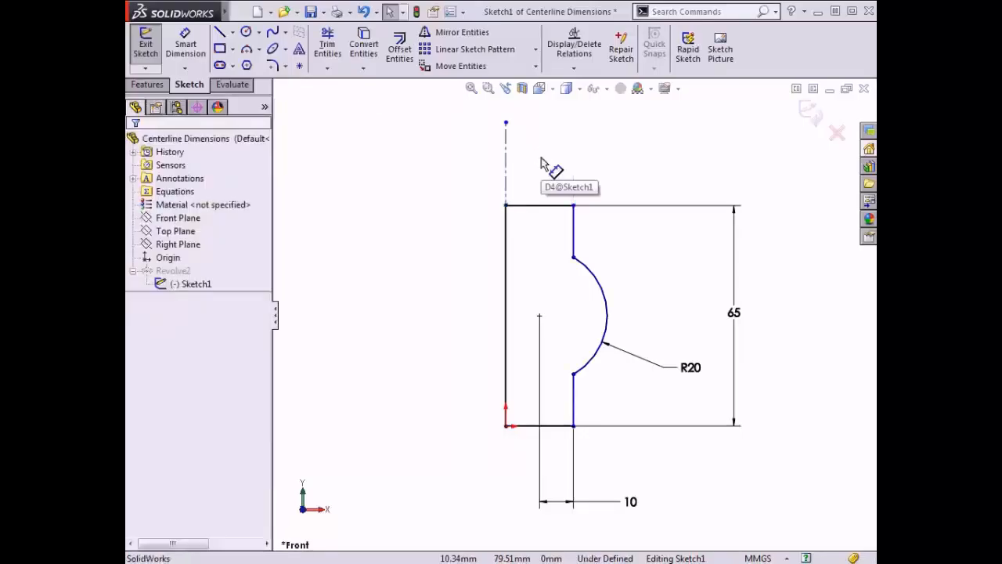
Add a 40 mm doubled dimension from the upper vertical line across the centerline, exit the sketch and show the revolved part in isometric view
{"action": "key", "text": "s"}
{"action": "left_click", "coordinate": [580, 170]}
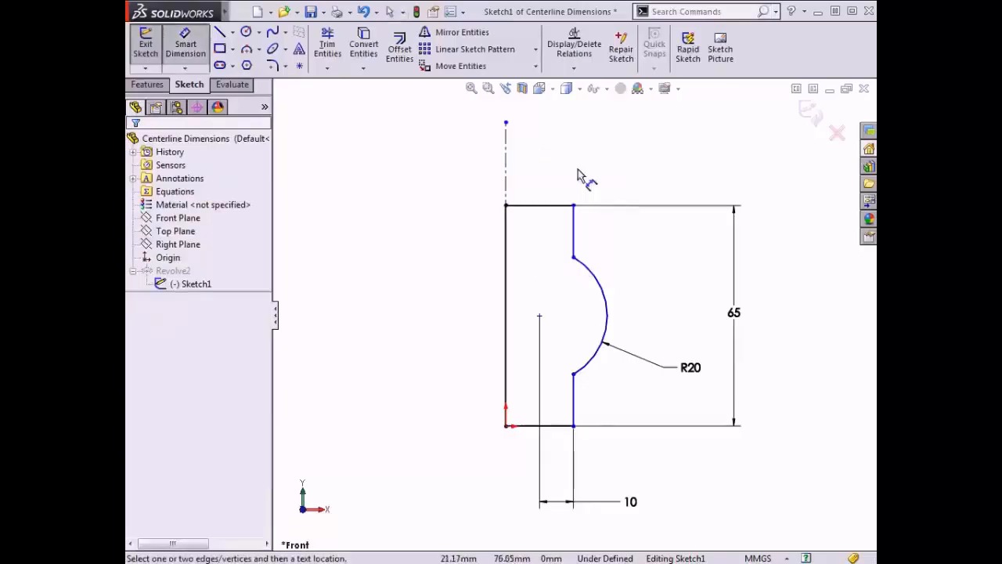
{"action": "left_click", "coordinate": [575, 228]}
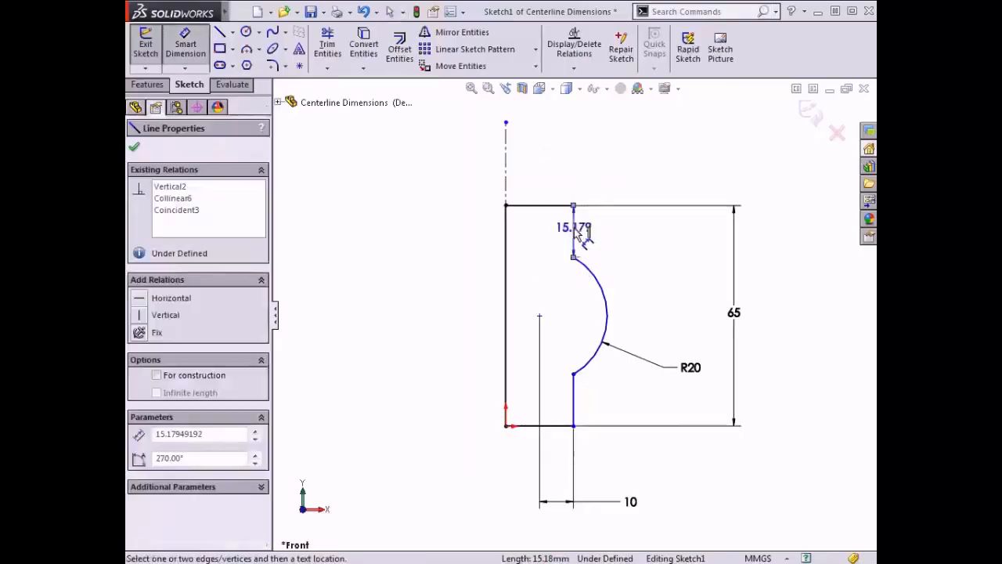
{"action": "left_click", "coordinate": [506, 176]}
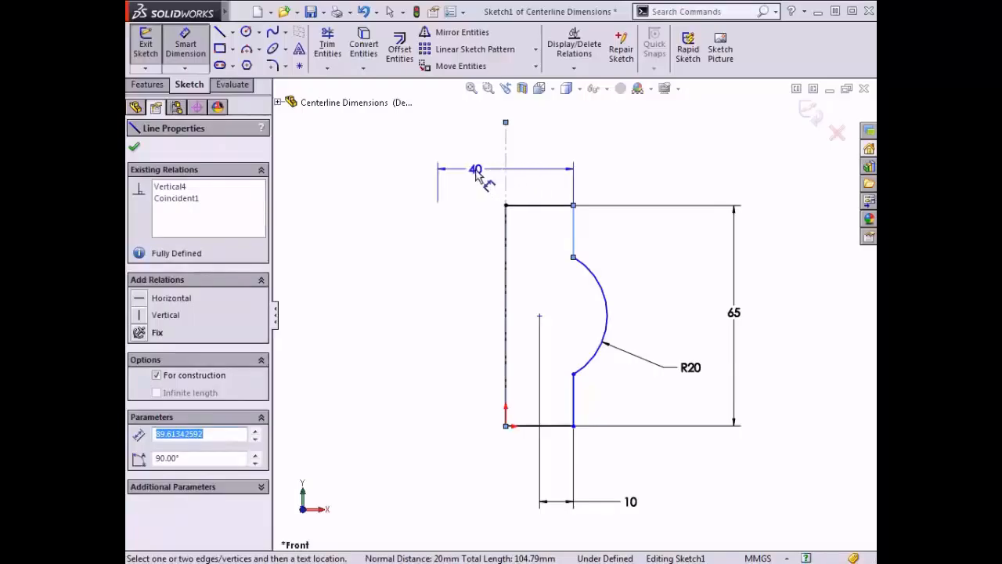
{"action": "left_click", "coordinate": [475, 174]}
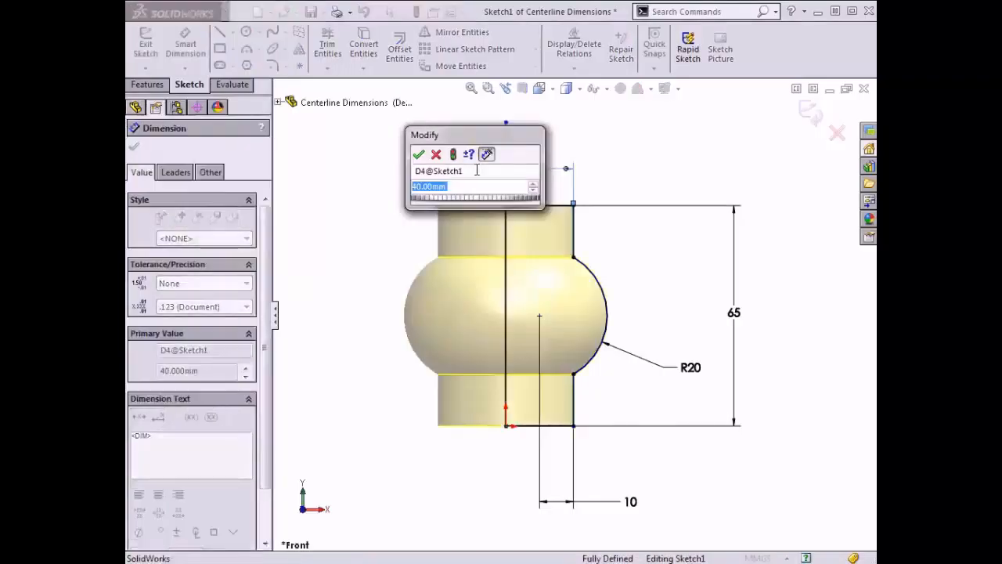
{"action": "left_click", "coordinate": [418, 155]}
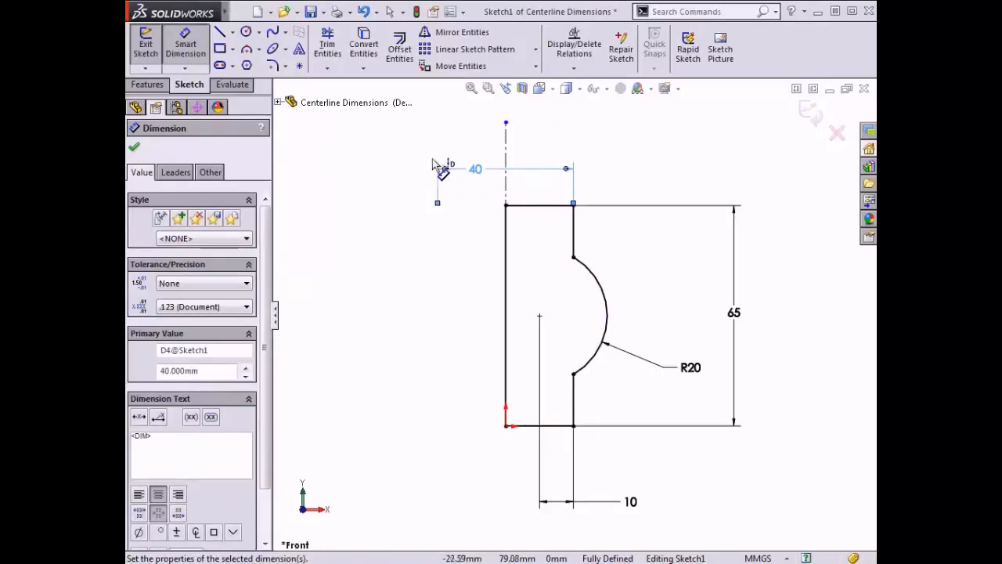
{"action": "left_click", "coordinate": [811, 119]}
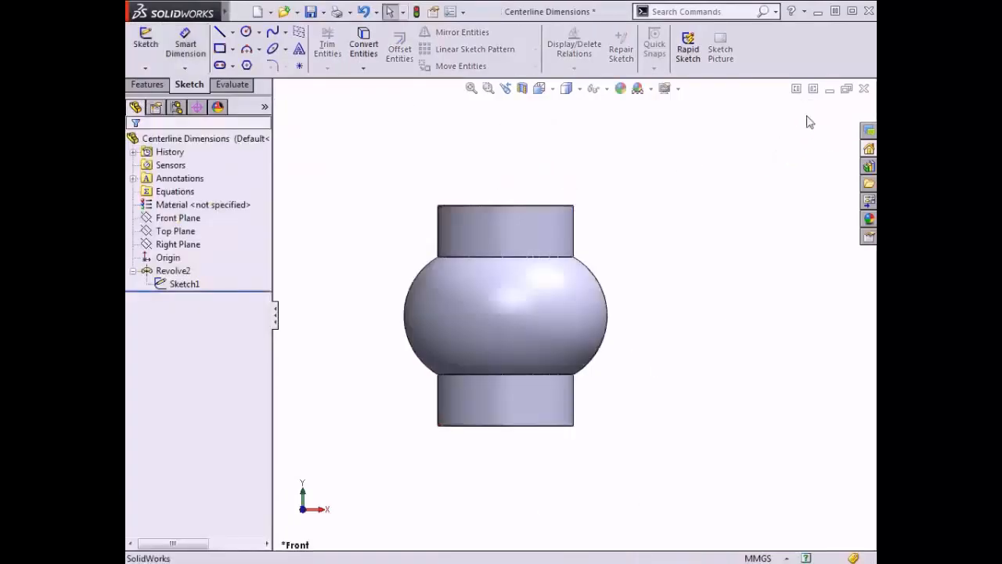
{"action": "key", "text": "ctrl+7"}
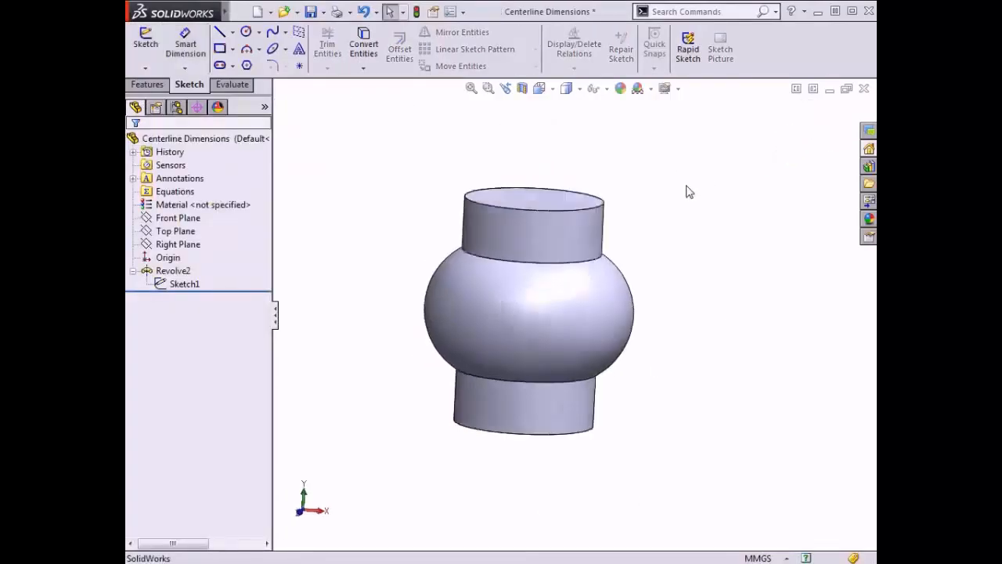